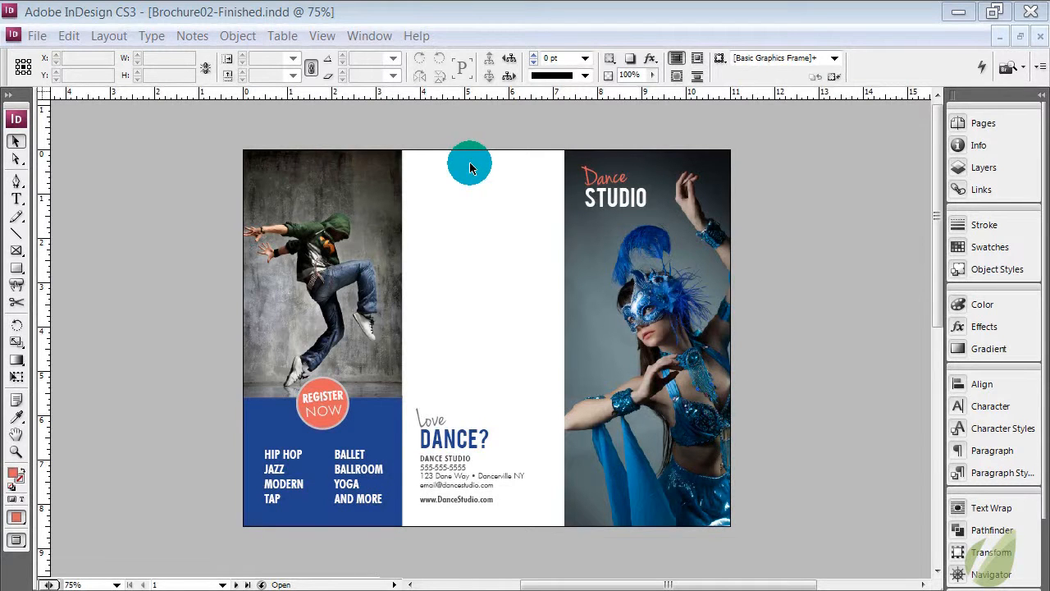
Examine the blue rectangles and the circular callout on both pages of the dance studio brochure
key("ctrl+equal")
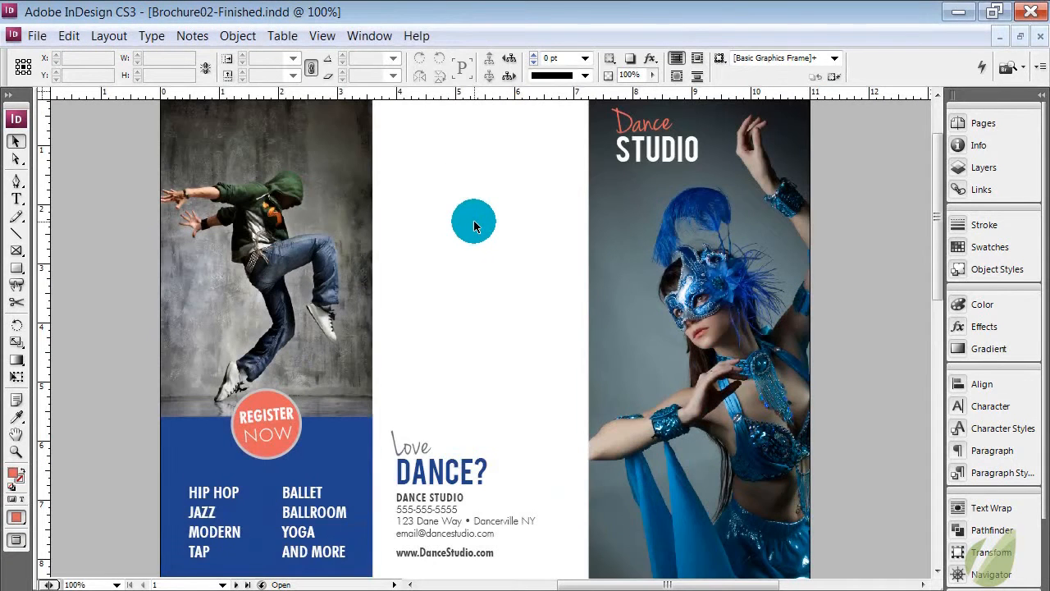
scroll(474, 227, "down", 3)
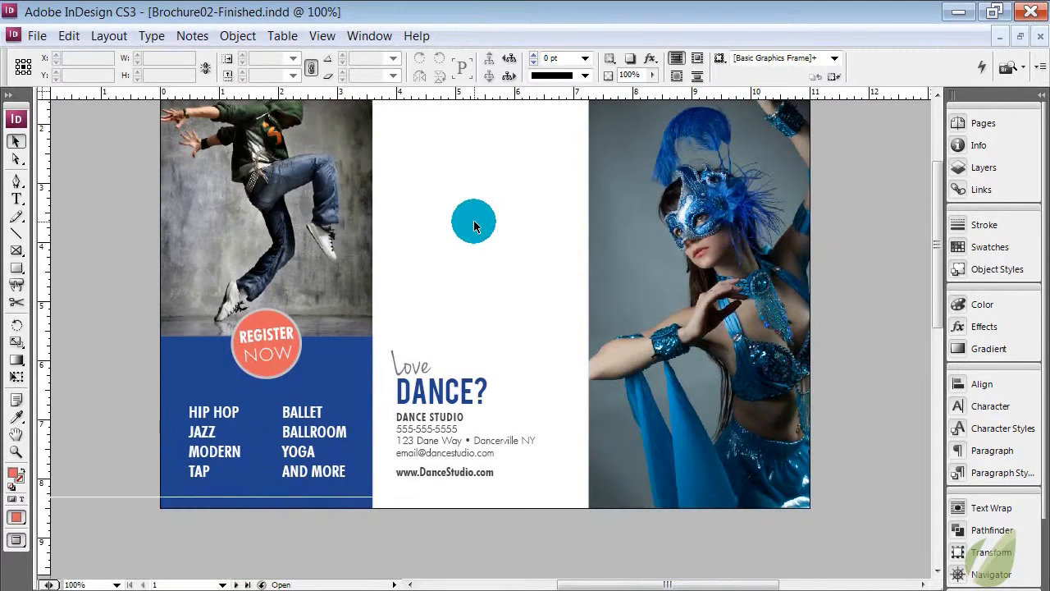
left_click(352, 361)
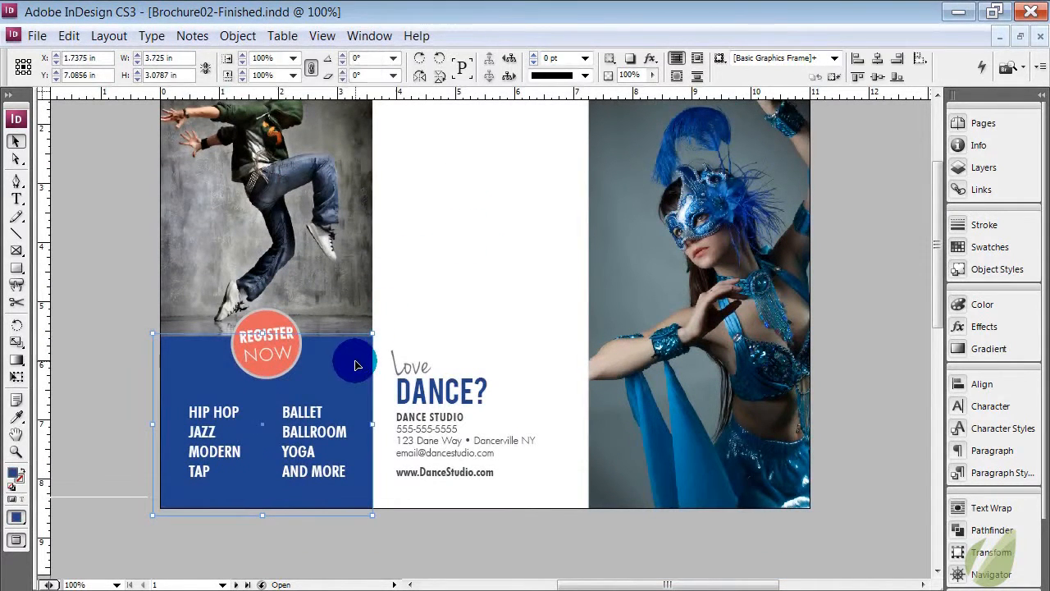
left_click(17, 234)
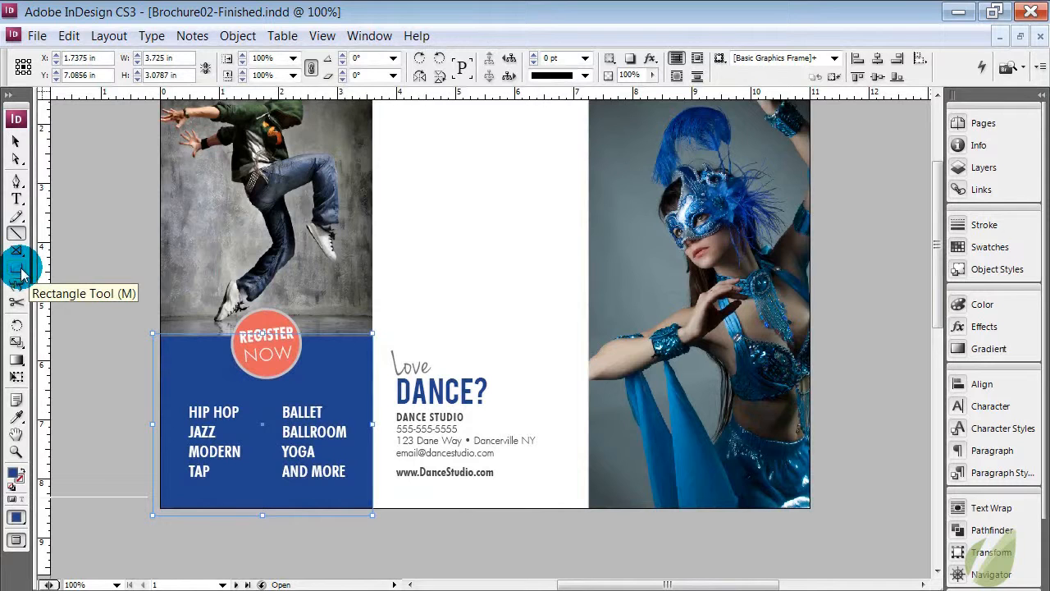
left_click(16, 142)
left_click(433, 228)
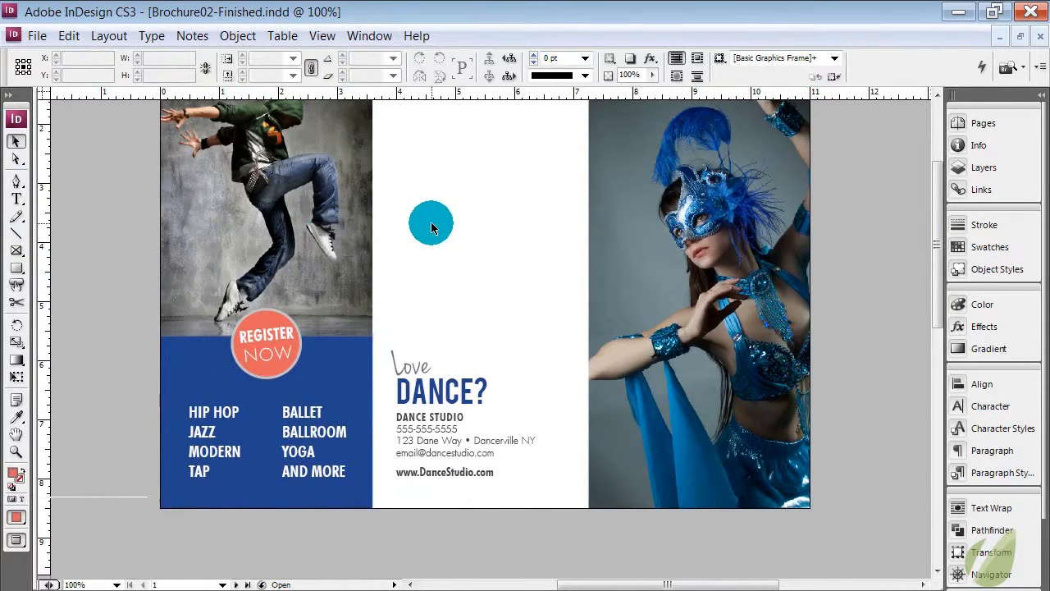
left_click_drag(433, 228, 269, 310)
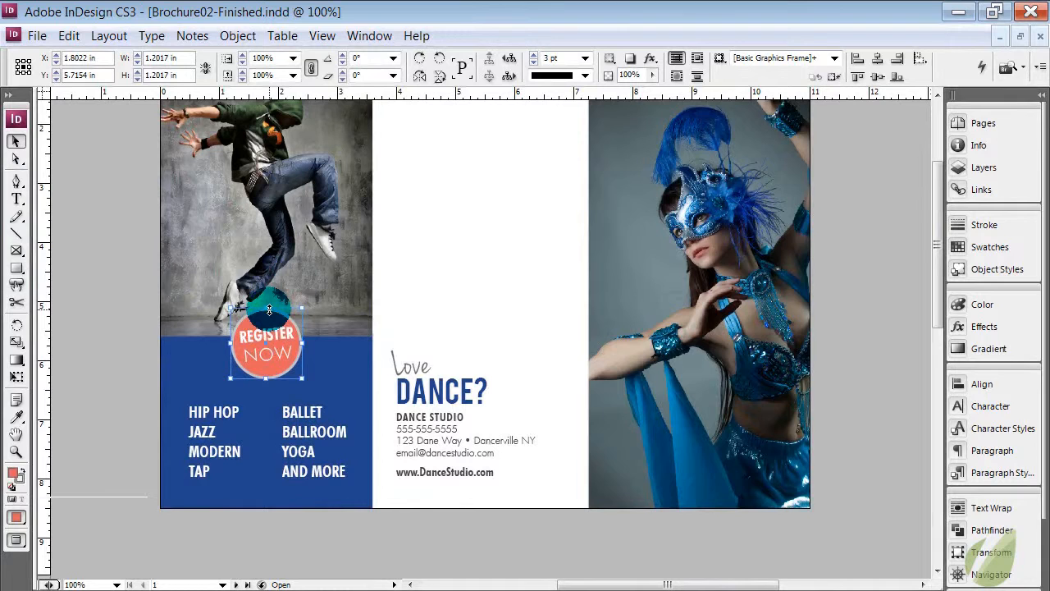
left_click(352, 377)
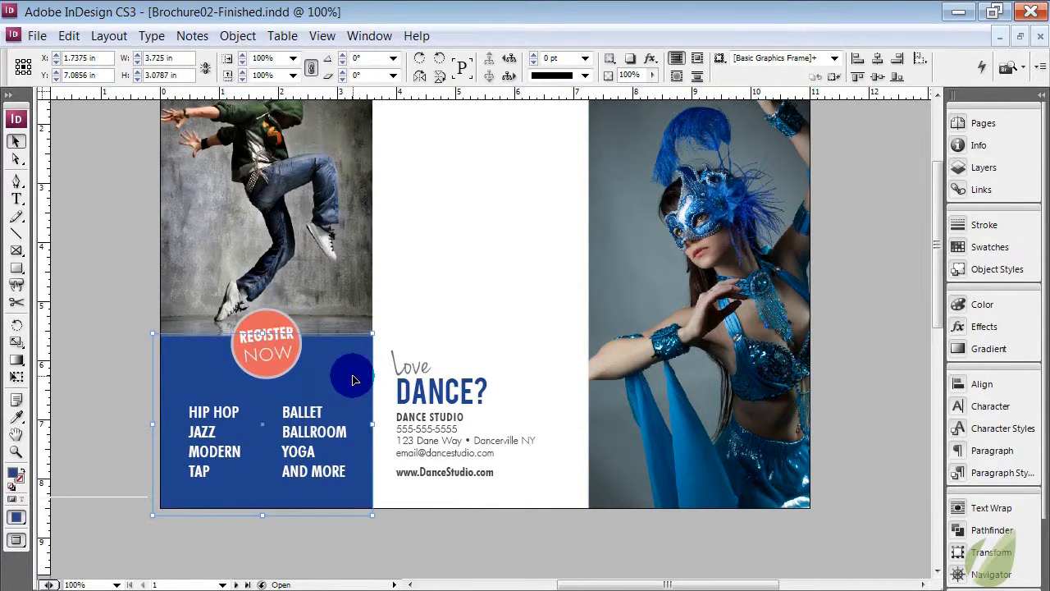
scroll(352, 379, "down", 10)
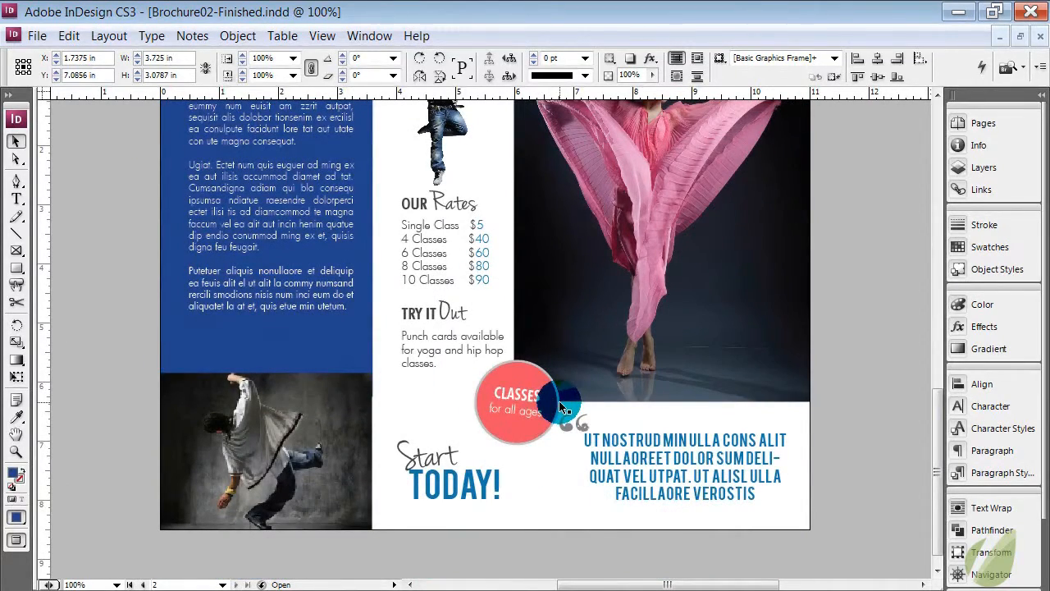
left_click(312, 343)
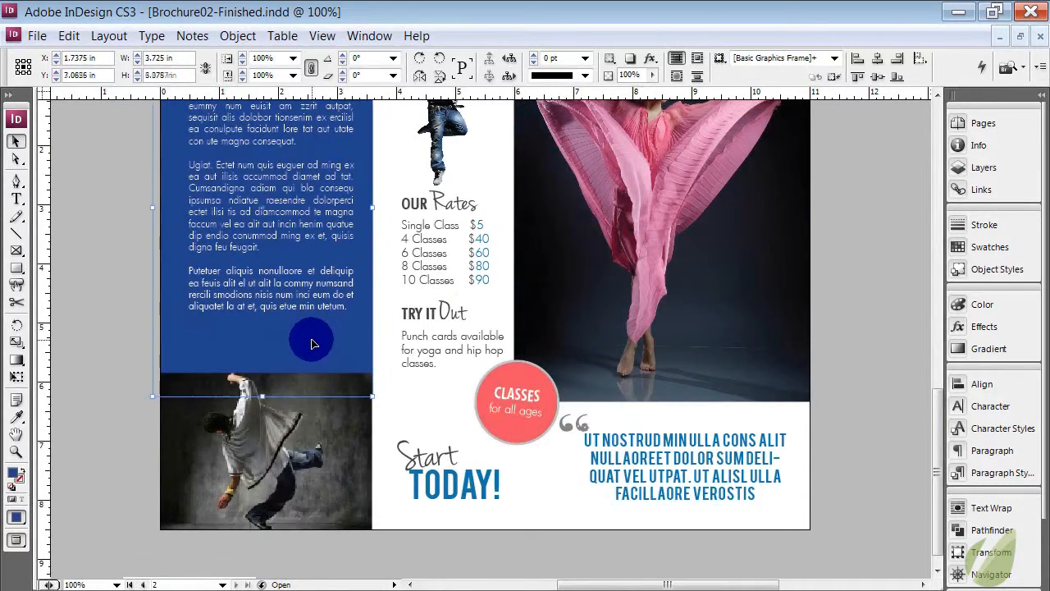
scroll(312, 343, "up", 15)
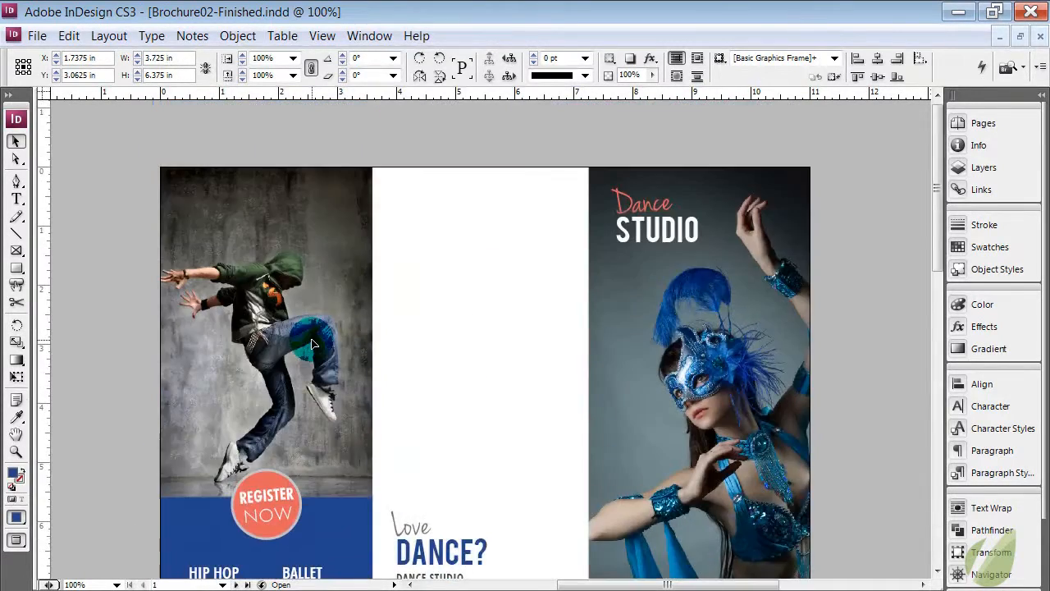
scroll(312, 343, "down", 4)
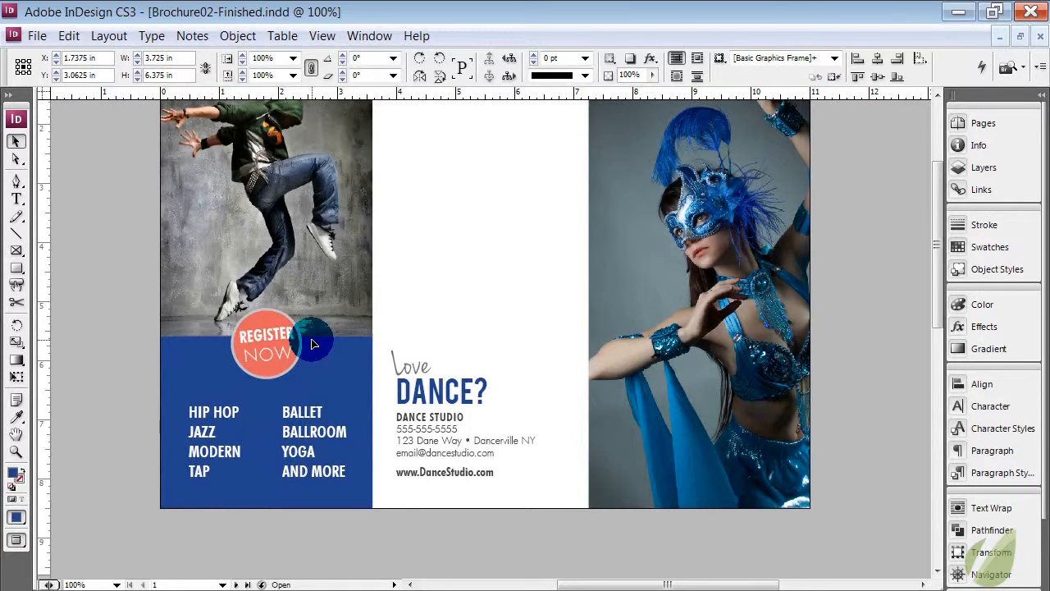
Draw two vertical lines in the blank middle panel of page 1, about 2.65 in and about 2.99 in long
left_click(23, 235)
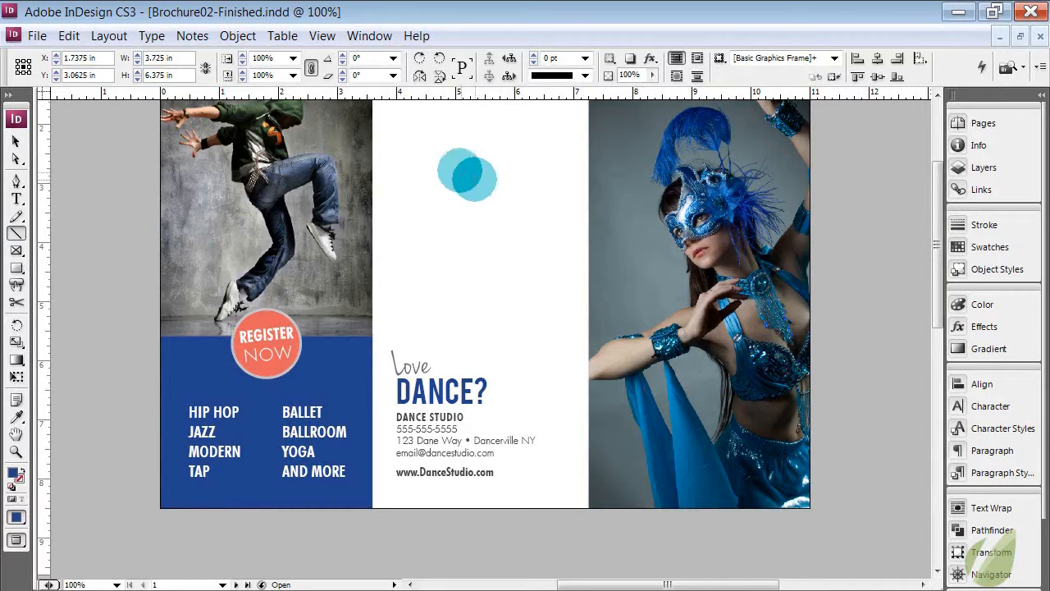
mouse_move(431, 131)
left_mouse_down()
mouse_move(434, 258)
mouse_move(459, 283)
left_mouse_up()
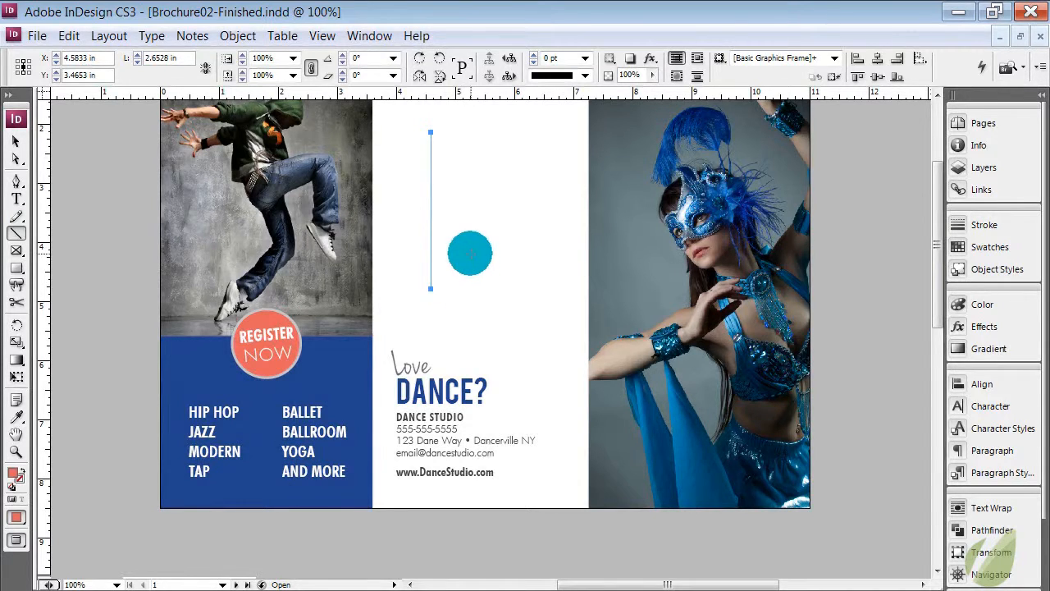
left_click(16, 233)
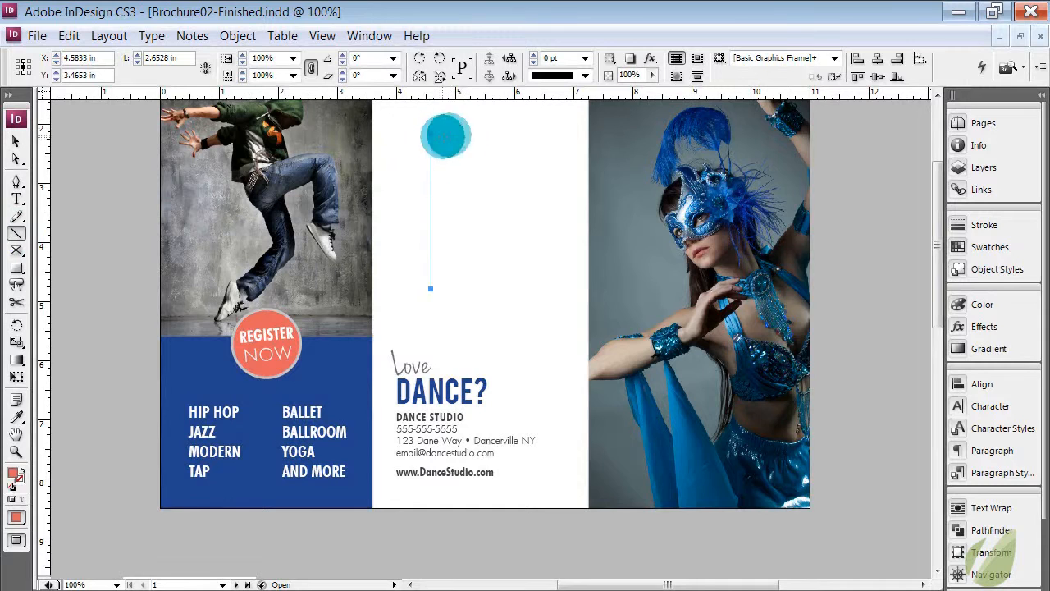
left_click_drag(491, 135, 492, 311)
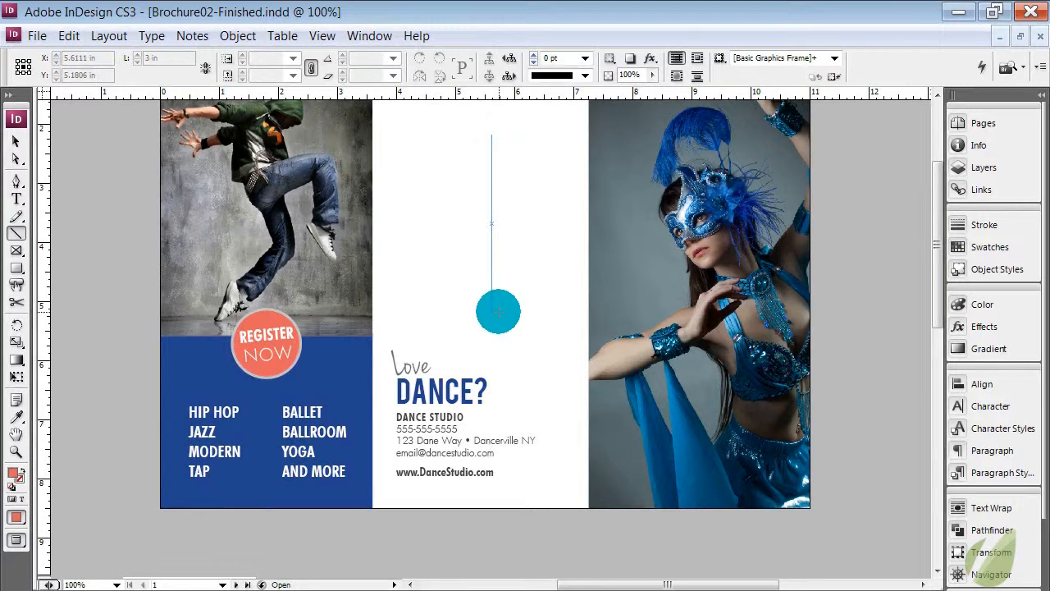
left_click_drag(497, 307, 493, 353)
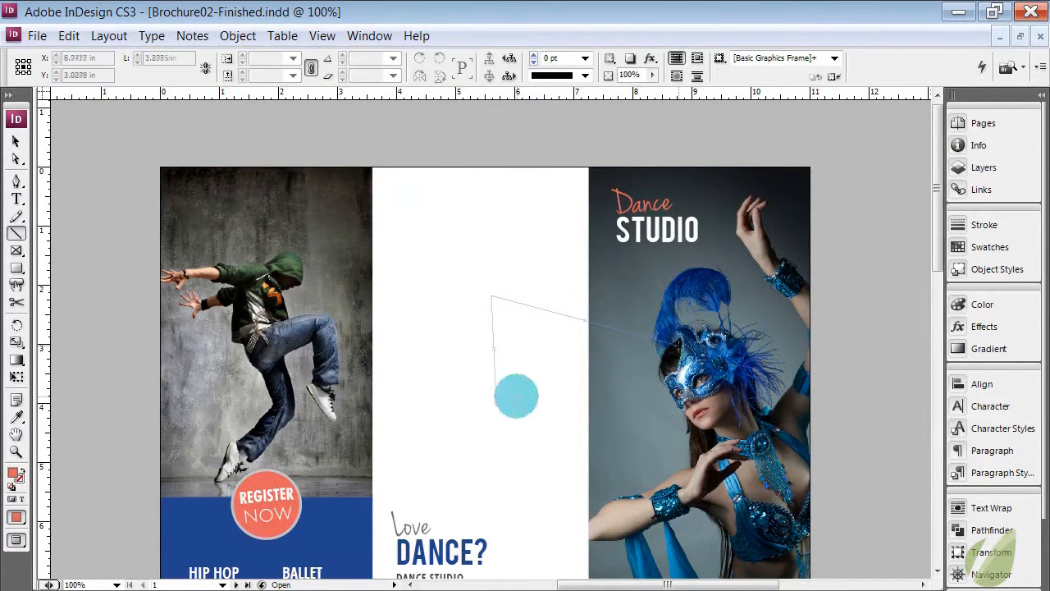
left_click_drag(516, 396, 492, 471)
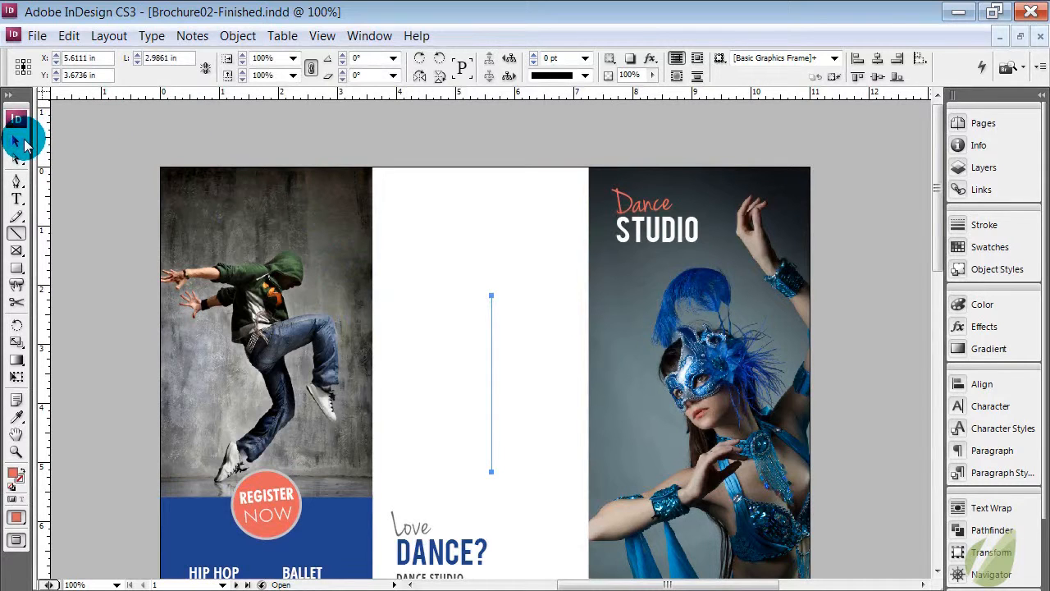
Try stroke weights of 50 pt and 0.25 pt on the 2.99 in line, and settle on 4 pt
left_click(25, 141)
left_click(493, 330)
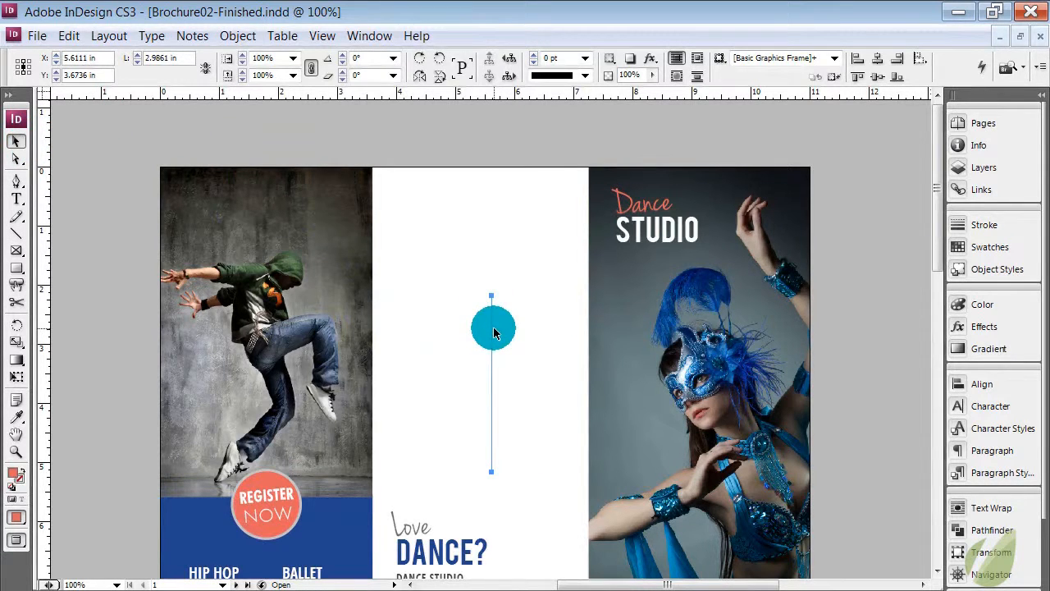
left_click(979, 225)
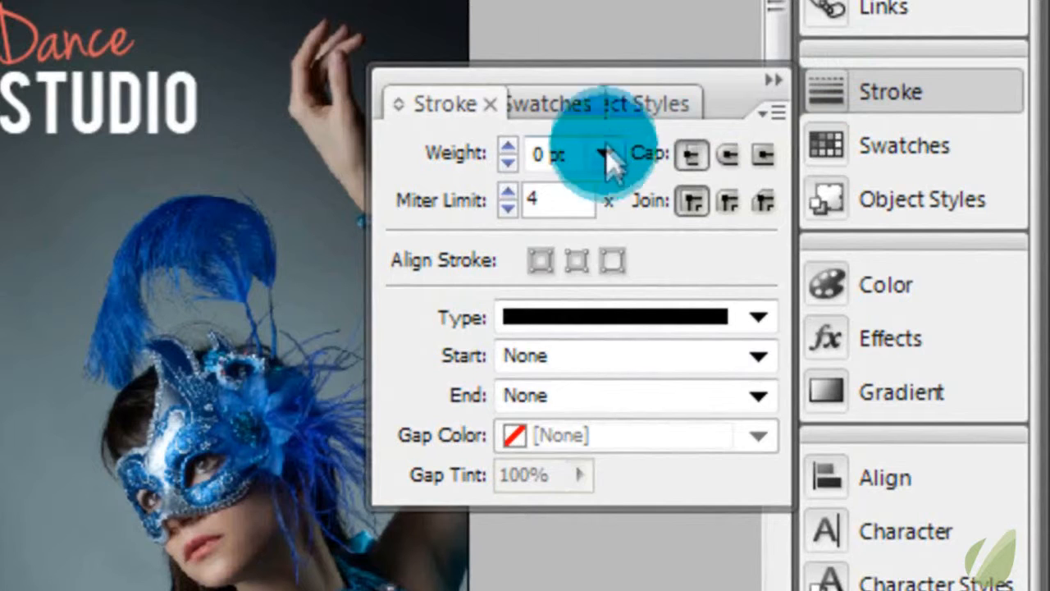
left_click(606, 154)
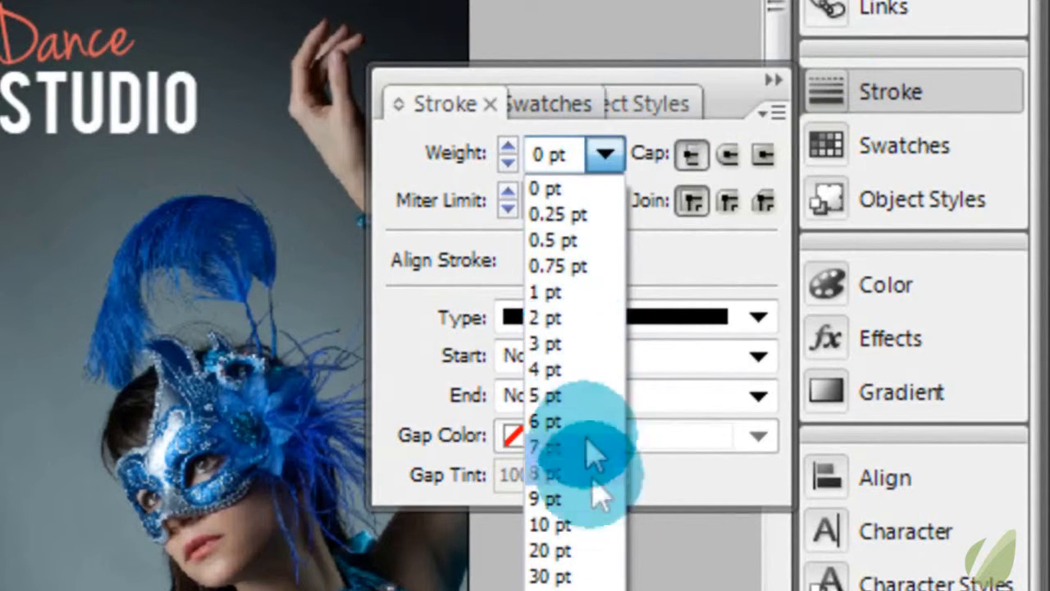
left_click(596, 585)
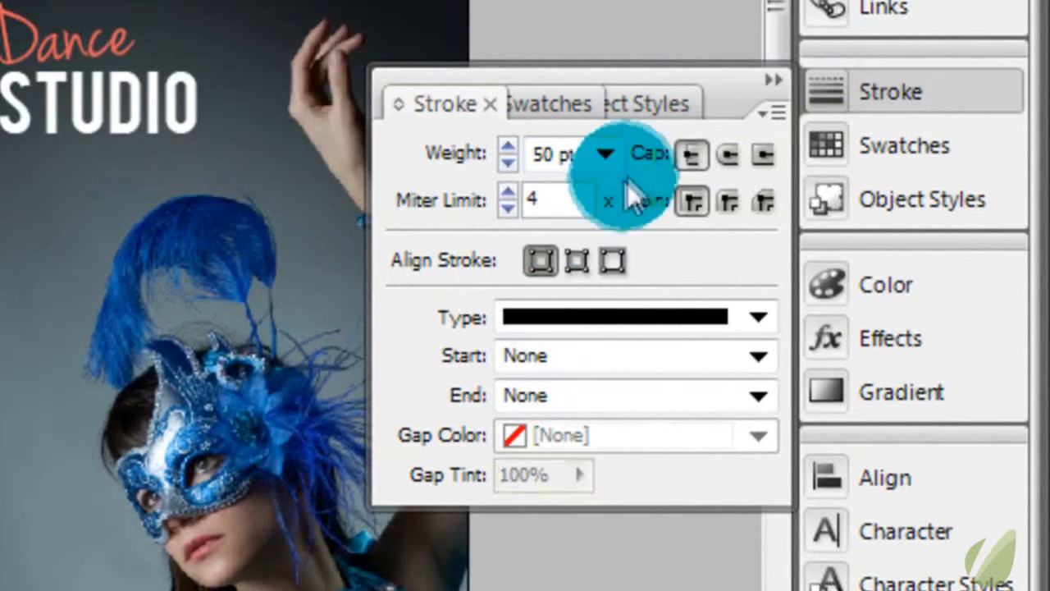
left_click(607, 154)
left_click(600, 215)
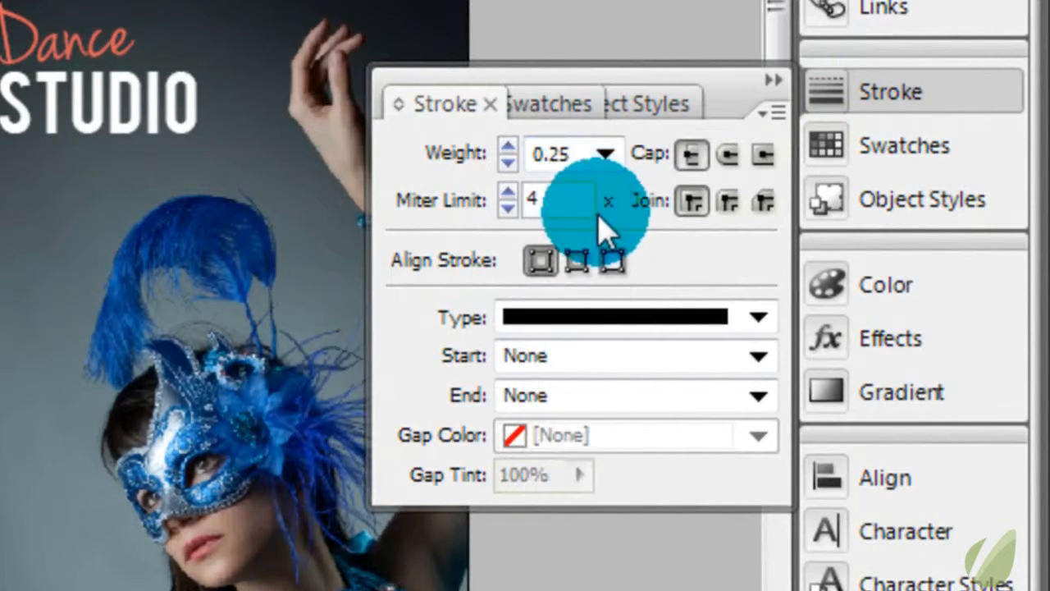
left_click(606, 154)
left_click(612, 366)
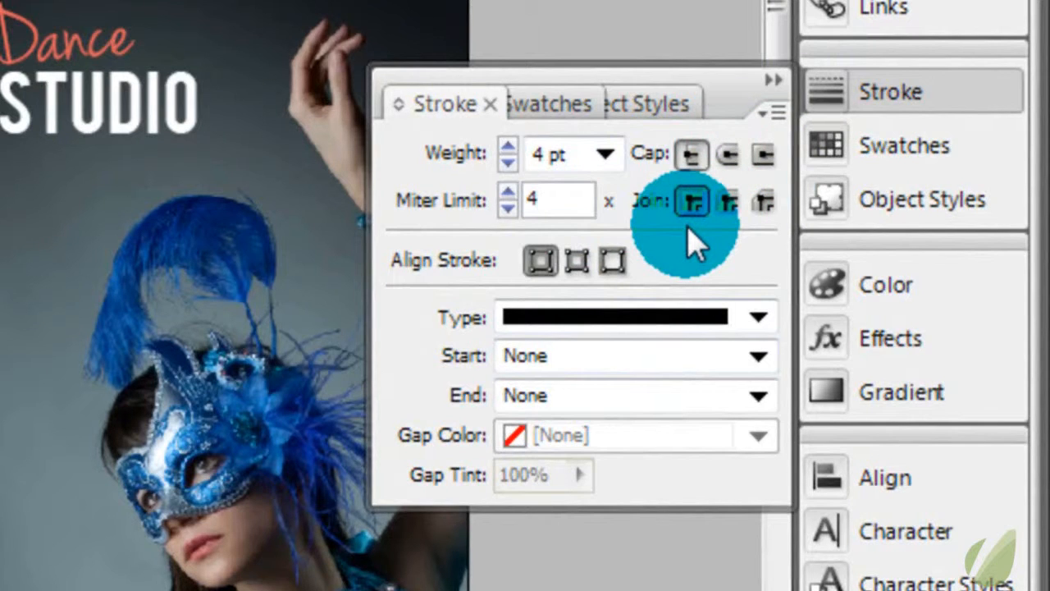
Set the vertical line's stroke type to Thick - Thick and view it deselected at close range
left_click(758, 317)
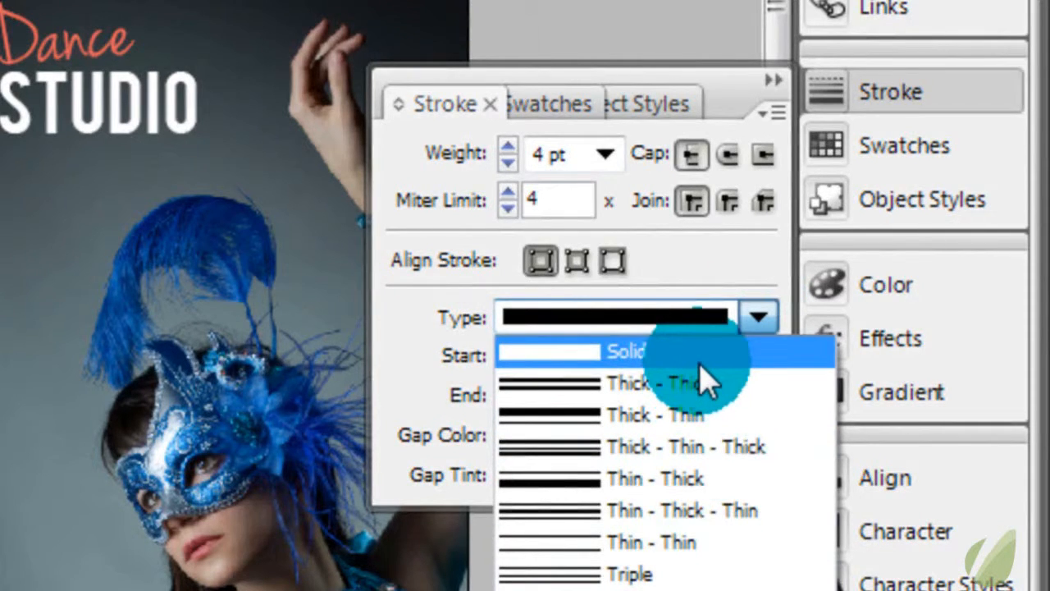
left_click(704, 381)
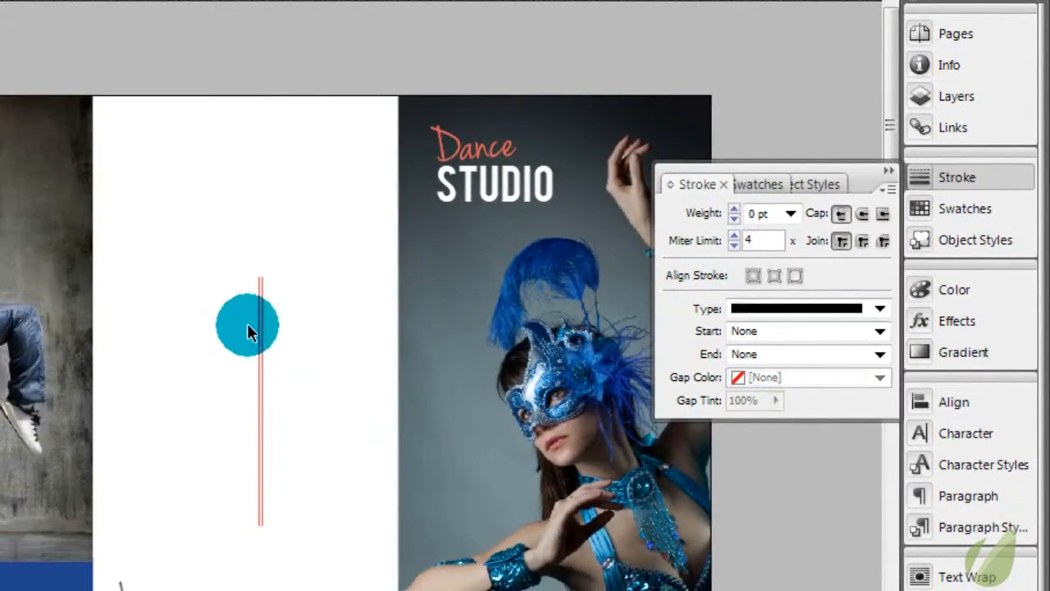
scroll(248, 326, "up", 3)
scroll(248, 325, "down", 2)
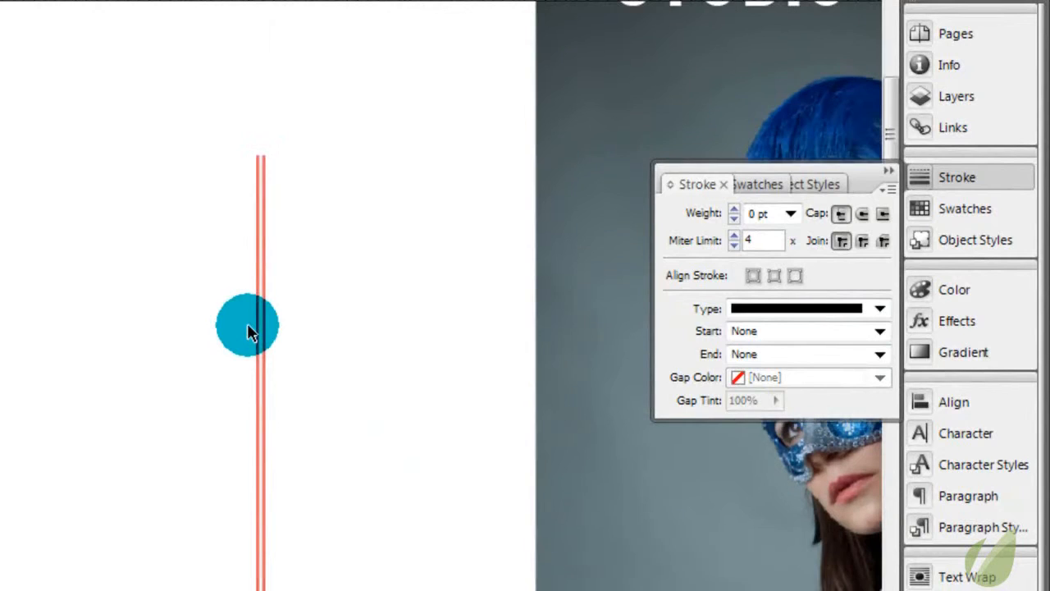
Change the vertical line's stroke type to Dashed (3 and 2) and deselect it to view the dashes
left_click(256, 289)
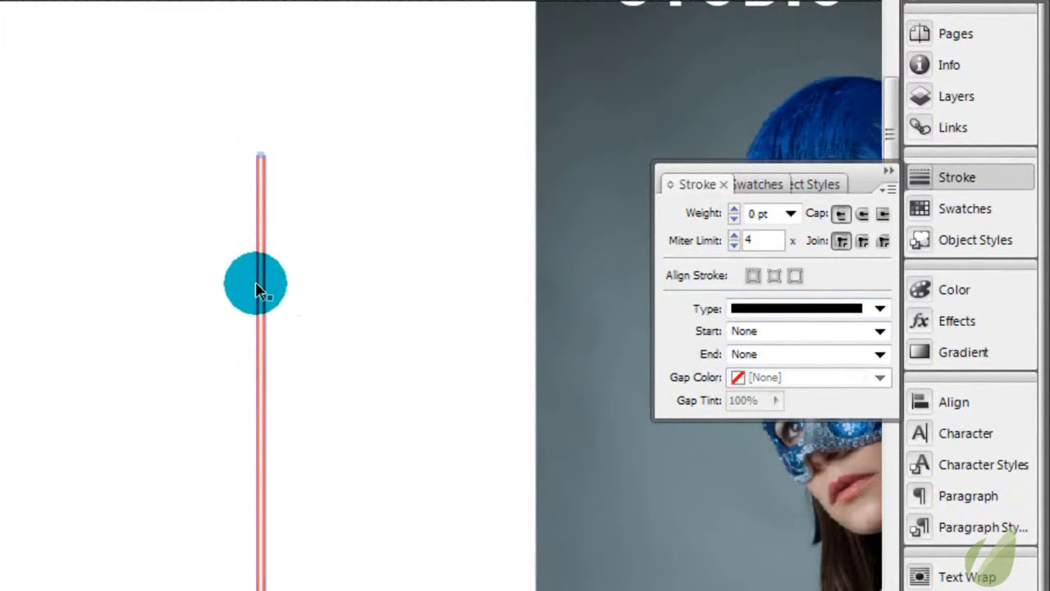
left_click(879, 308)
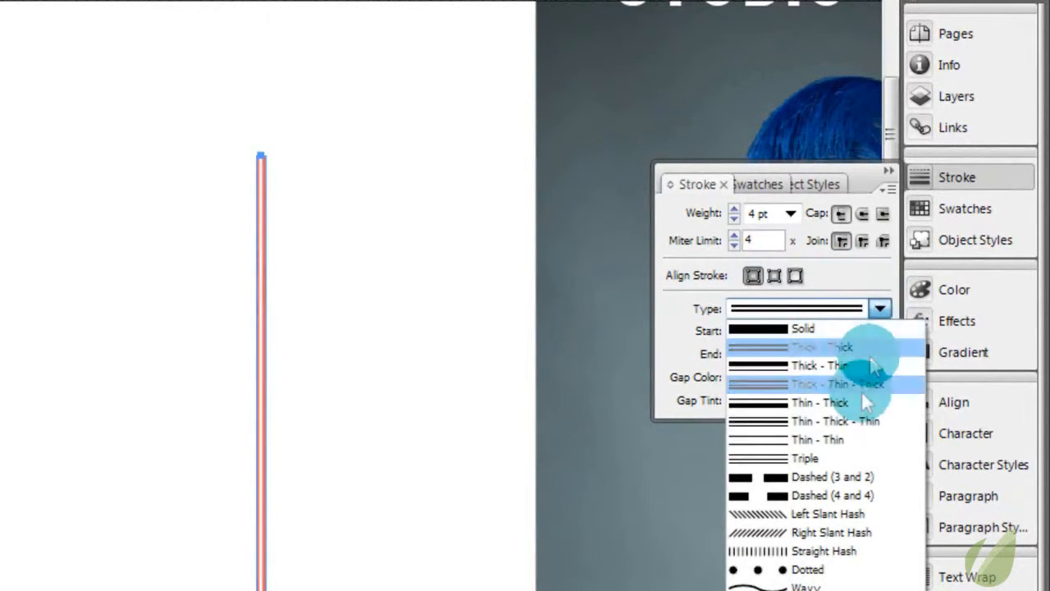
left_click(856, 478)
left_click(403, 365)
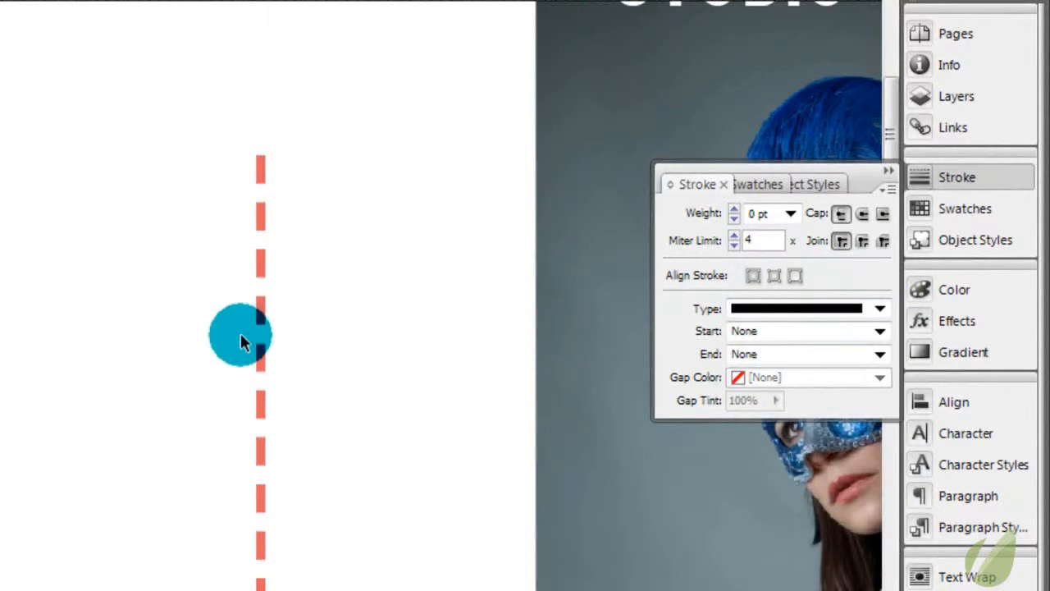
Try the Dotted and Wavy stroke types on the vertical line, return to a dotted stroke and deselect the line
left_click(261, 353)
left_click(879, 310)
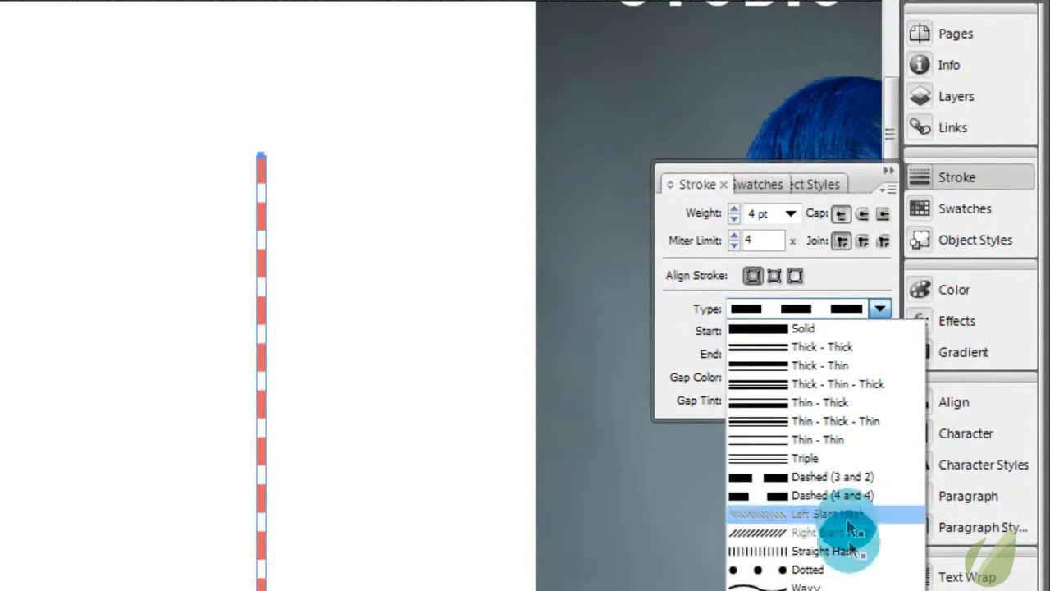
left_click(856, 568)
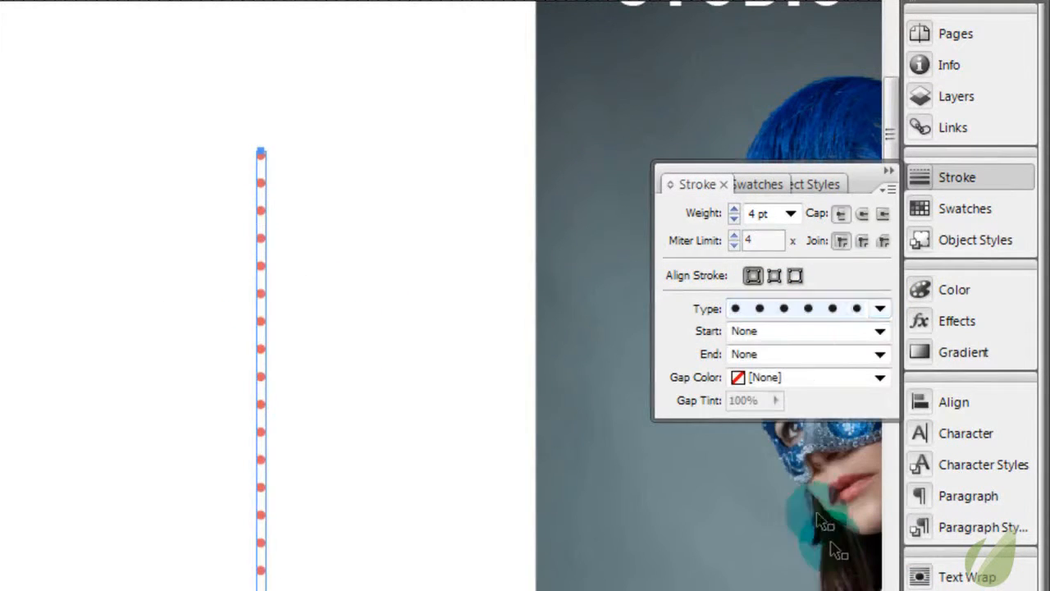
left_click(880, 311)
left_click(852, 581)
left_click(879, 310)
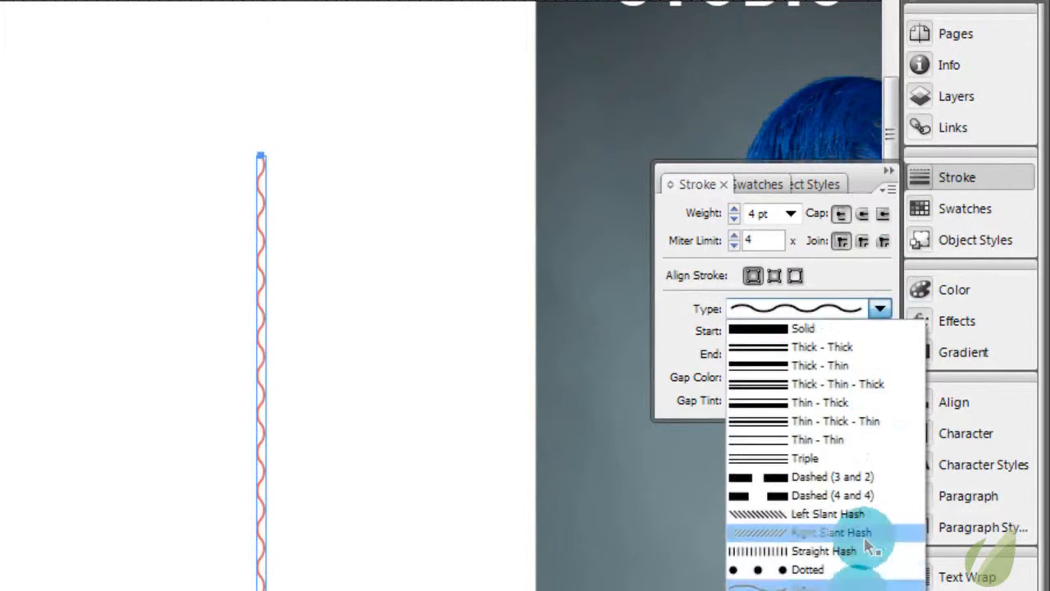
left_click(854, 568)
left_click(472, 456)
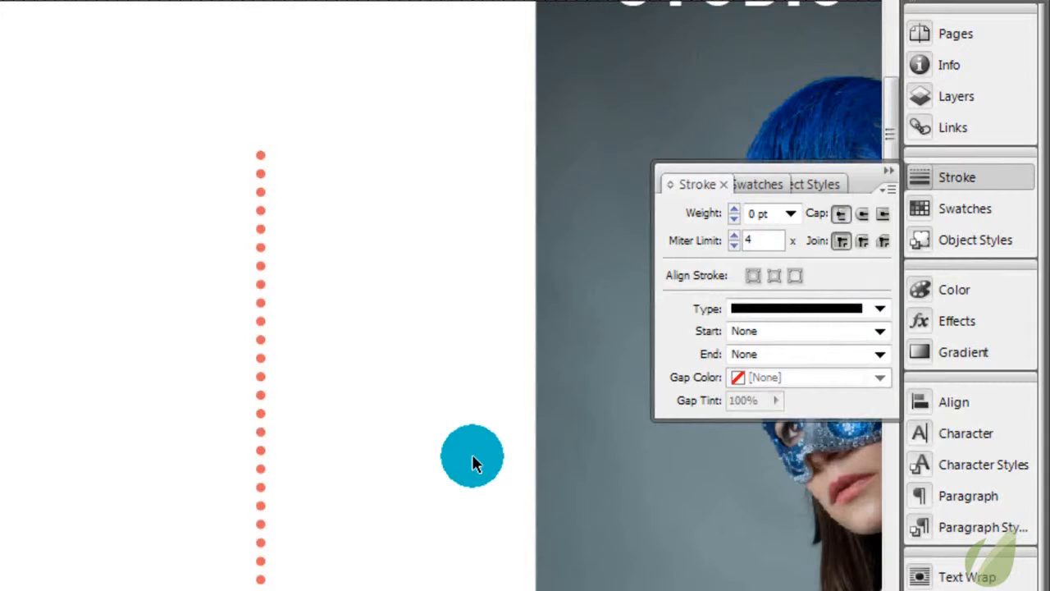
Give the hip-hop dancer photo frame beside the blank middle panel a 3 pt stroke
key("ctrl+minus")
key("ctrl+minus")
left_click(29, 347)
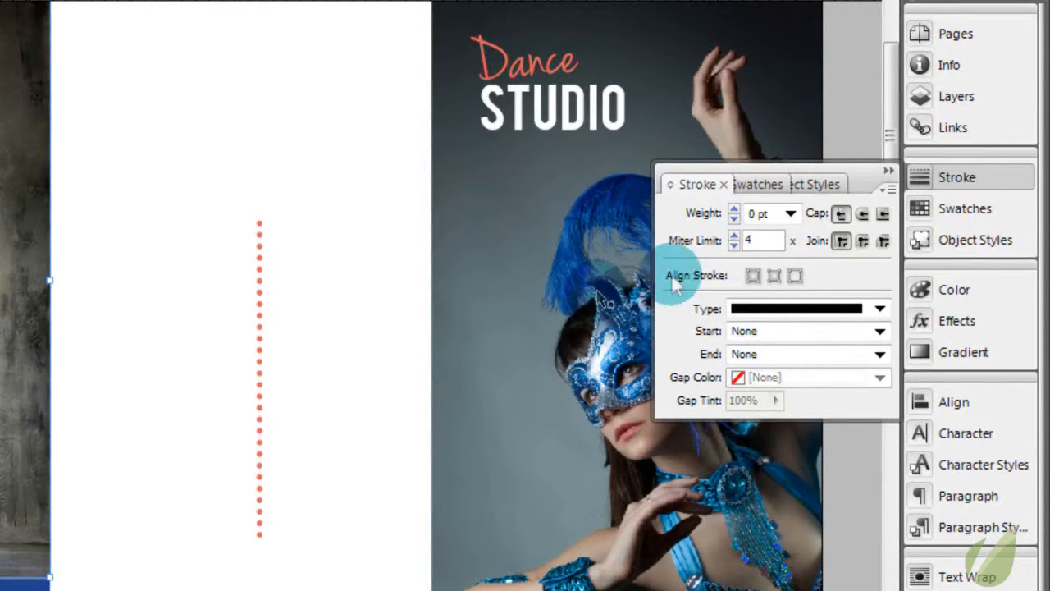
left_click(790, 214)
left_click(784, 310)
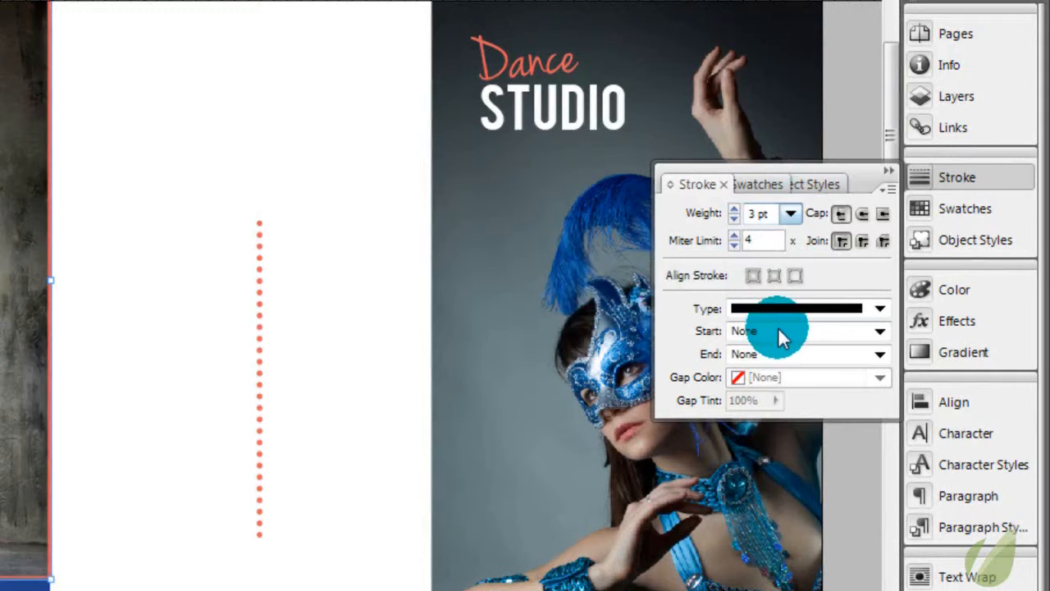
Set the hip-hop dancer photo frame's stroke type to Dashed (4 and 4) and deselect the frame to view its border
left_click(369, 293)
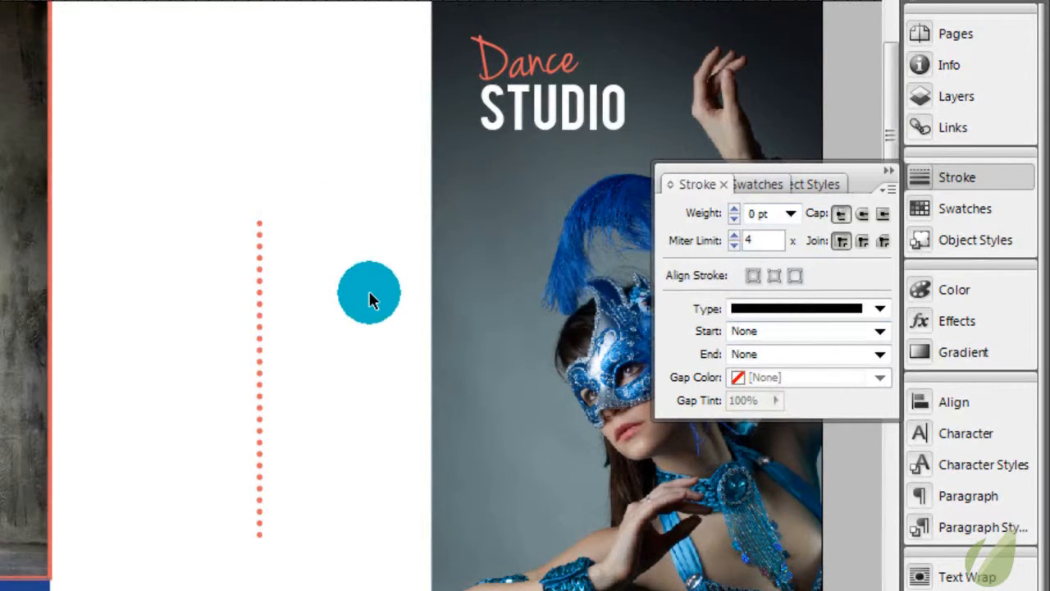
key("ctrl+minus")
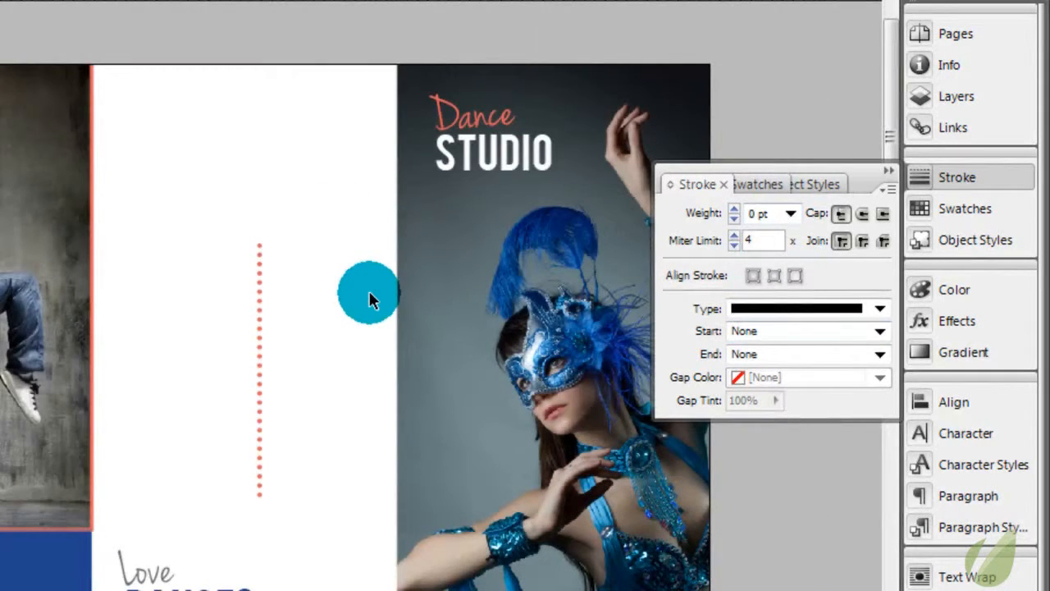
left_click(3, 195)
left_click(856, 324)
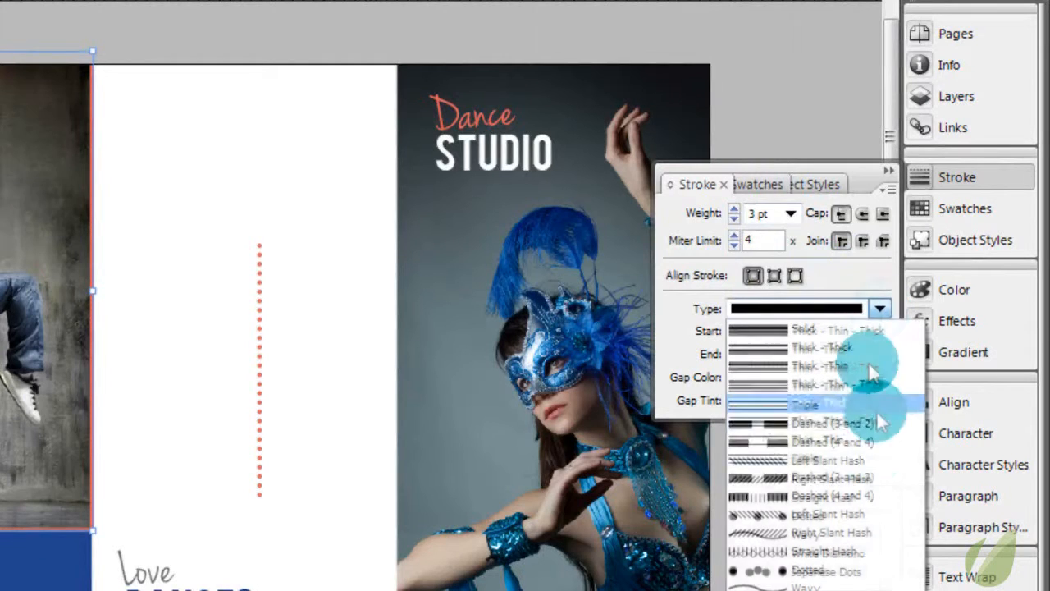
left_click(873, 480)
left_click(104, 222)
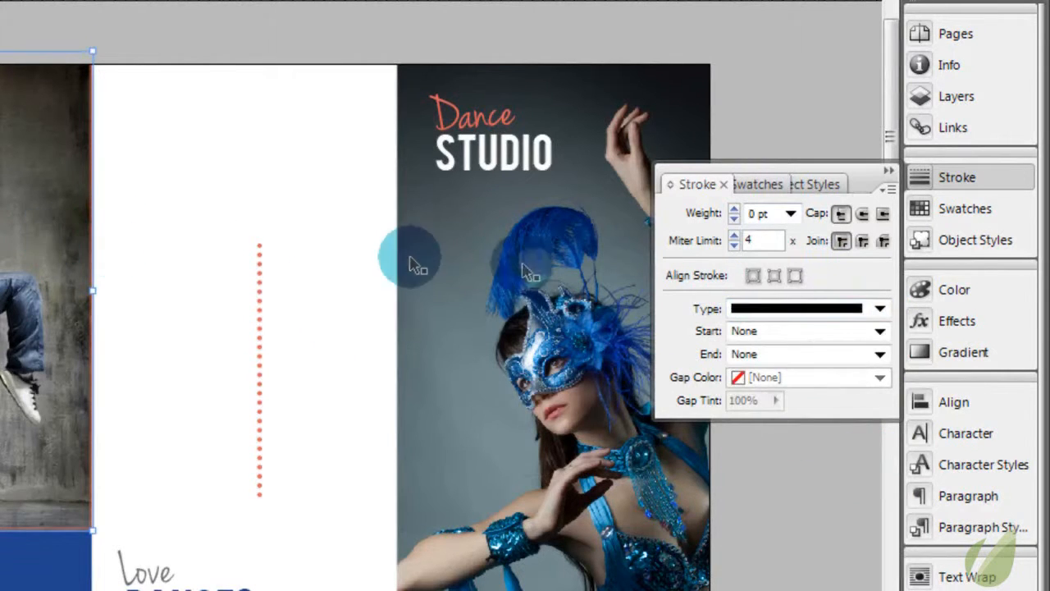
left_click(879, 310)
left_click(842, 501)
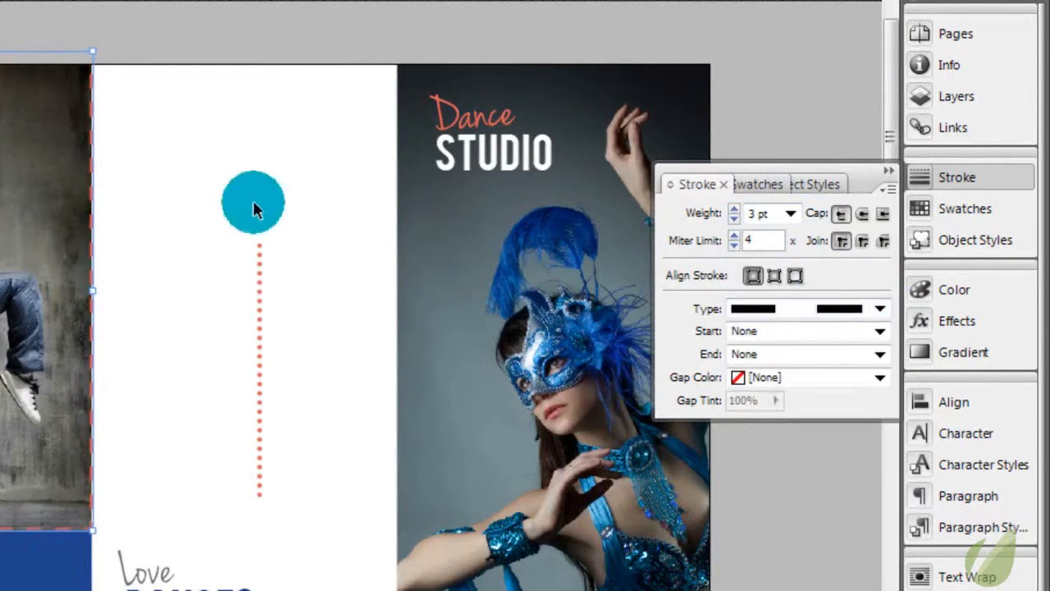
left_click(253, 202)
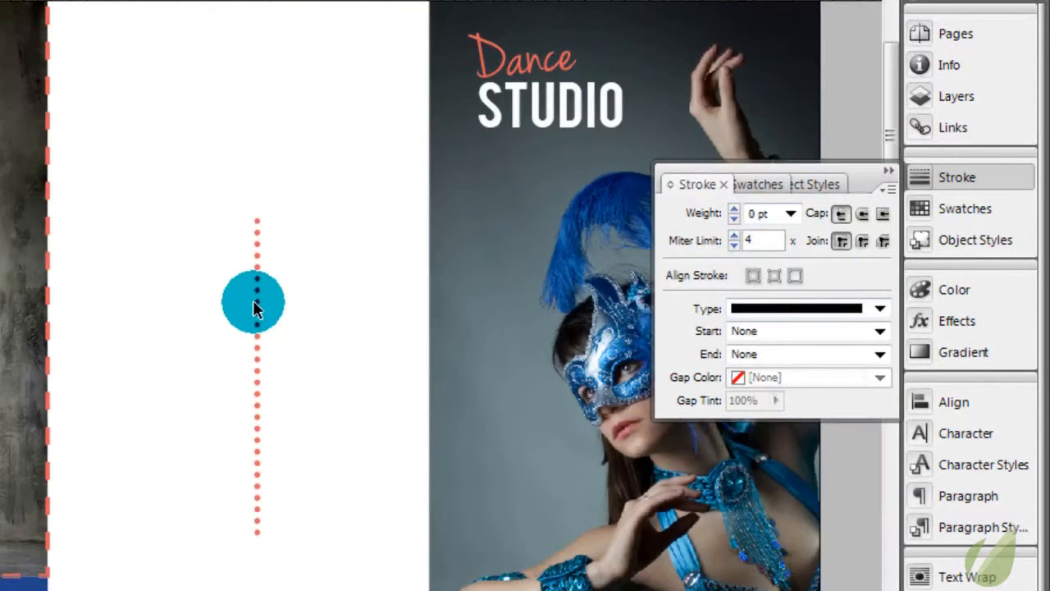
scroll(253, 311, "down", 1)
Try the Wavy stroke type on the hip-hop dancer photo frame and examine its deselected border up close
left_click(70, 234)
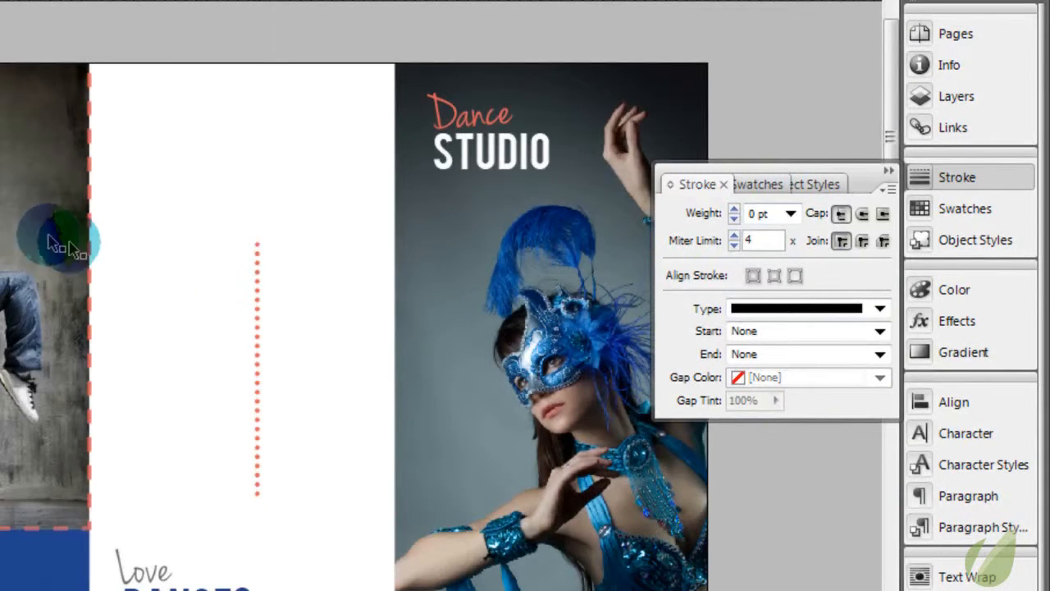
left_click(879, 309)
left_click(806, 586)
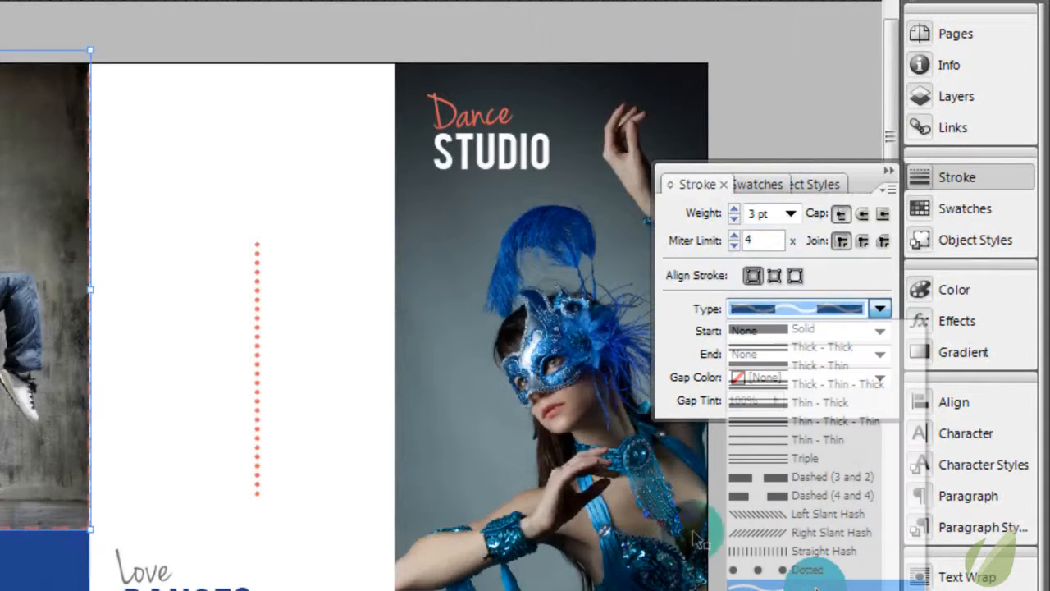
left_click(267, 269)
left_click(95, 264)
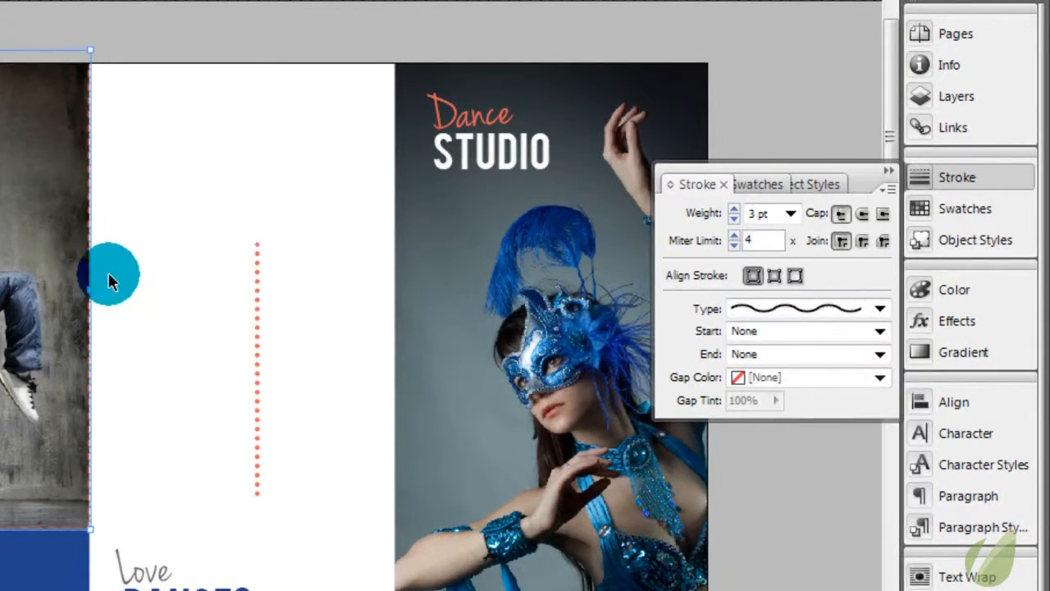
key("ctrl+equal")
key("ctrl+equal")
key("ctrl+minus")
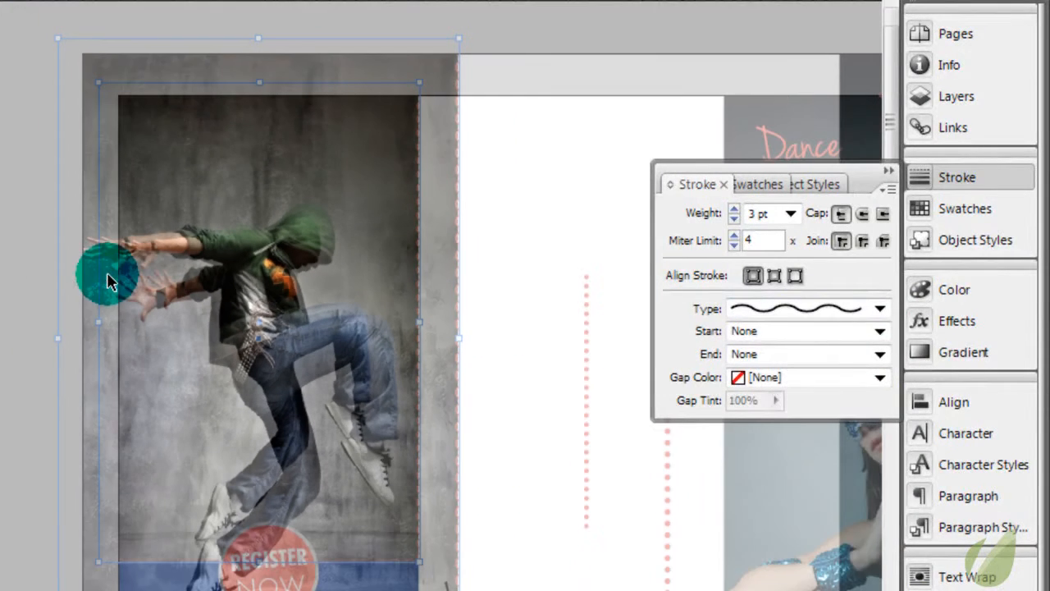
scroll(441, 335, "right", 4)
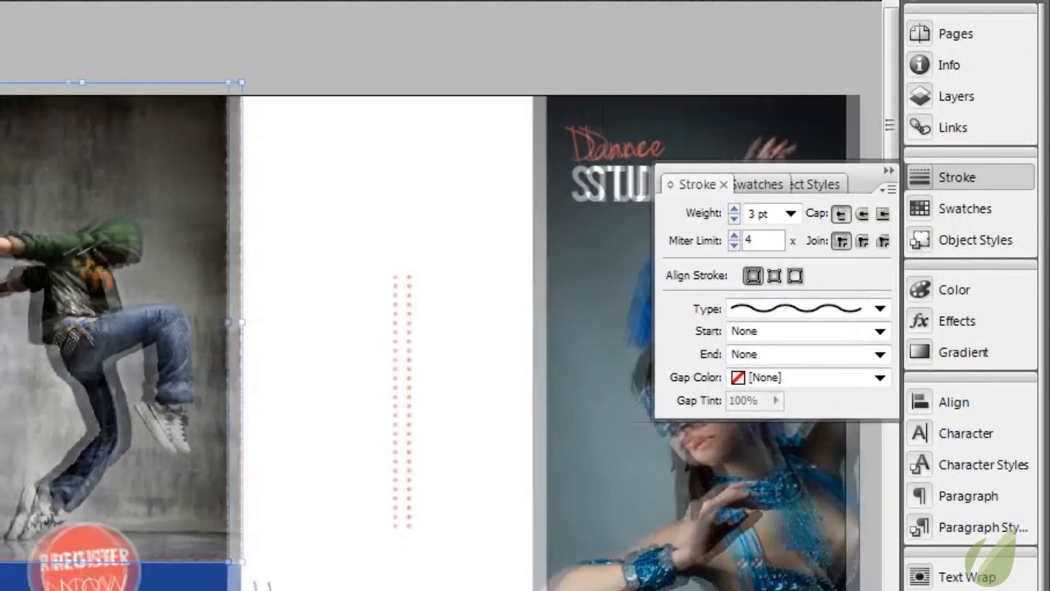
left_click(249, 355)
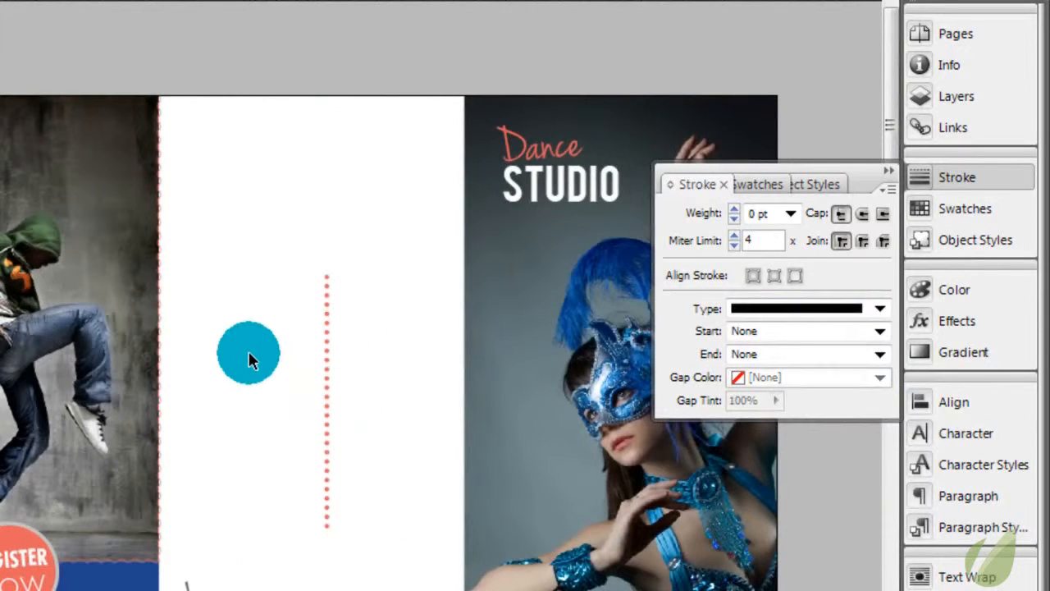
Undo the Wavy stroke type and remove the dancer photo frame's border by setting its stroke weight to 0 pt
key("ctrl+z")
left_click(792, 214)
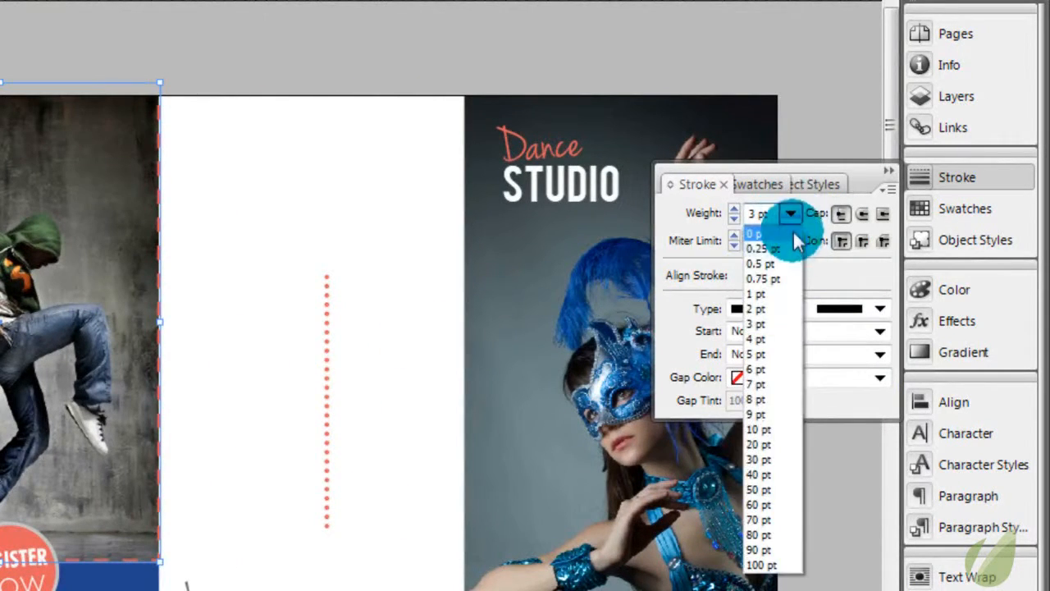
left_click(791, 234)
left_click(193, 159)
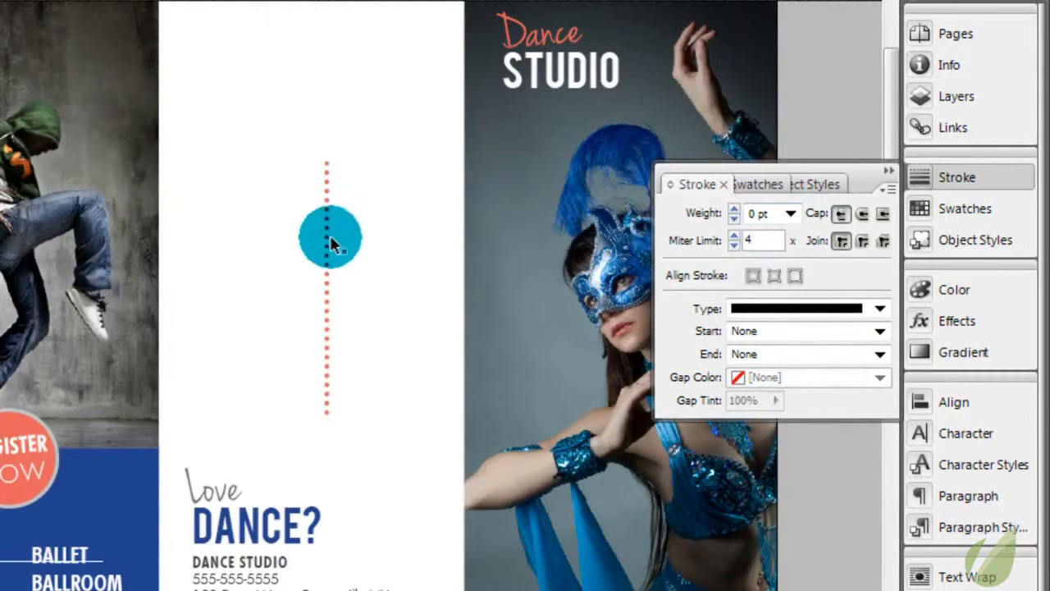
Rotate the dotted line to horizontal and place it across the lower edge of the hip-hop dancer photo, spanning the panel's width
left_click_drag(330, 236, 243, 315)
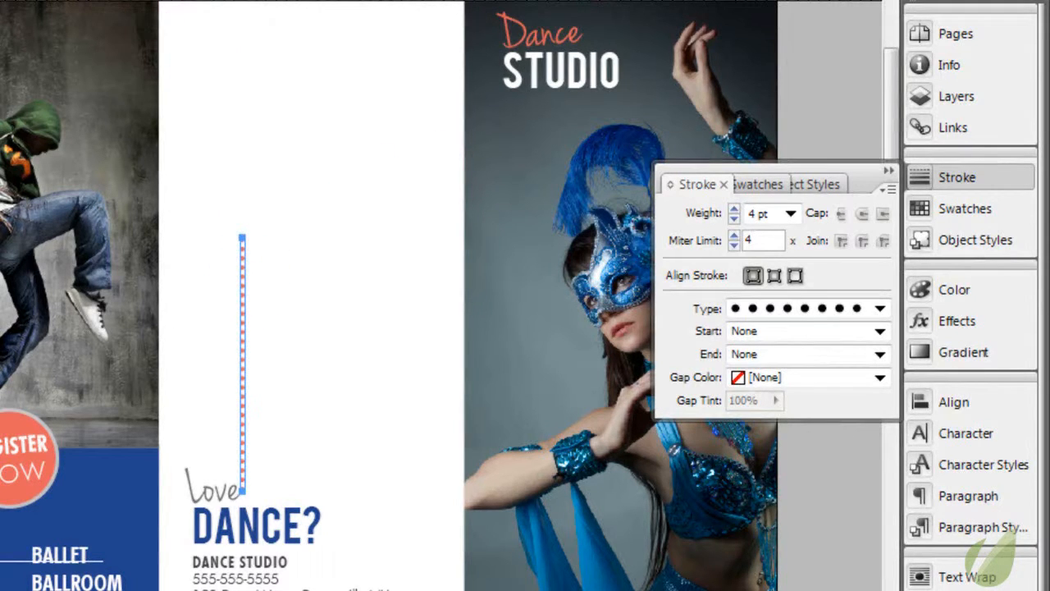
key("Return")
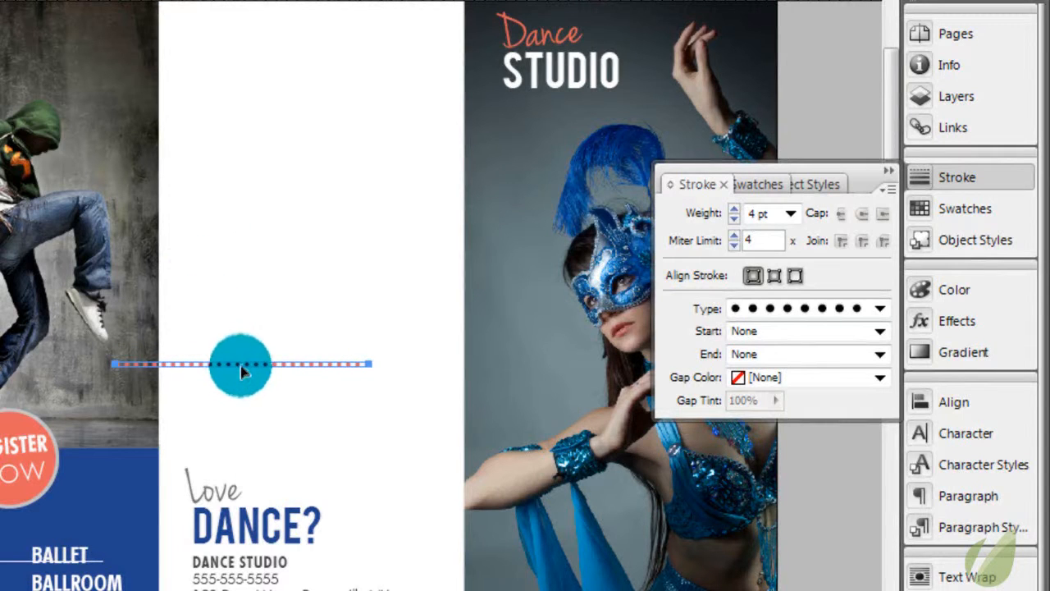
left_click_drag(240, 366, 142, 449)
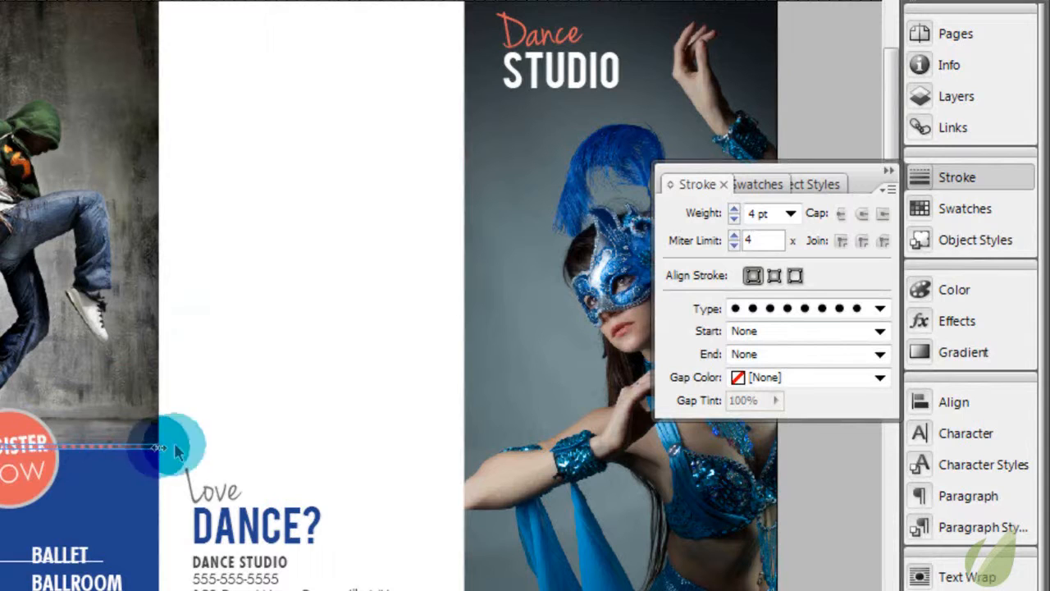
left_click(218, 434)
left_click(131, 447)
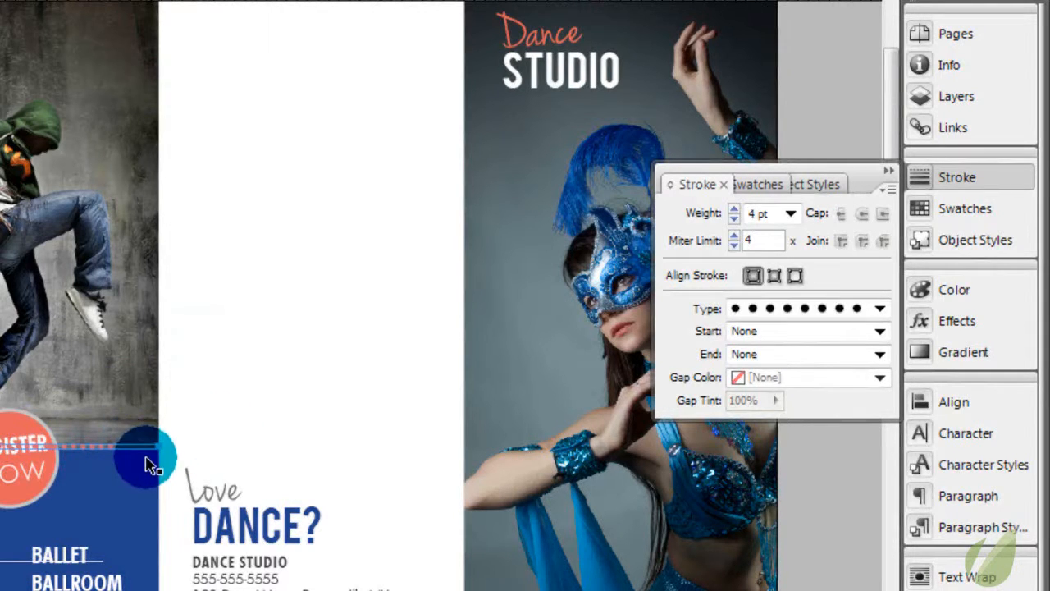
left_click(229, 443)
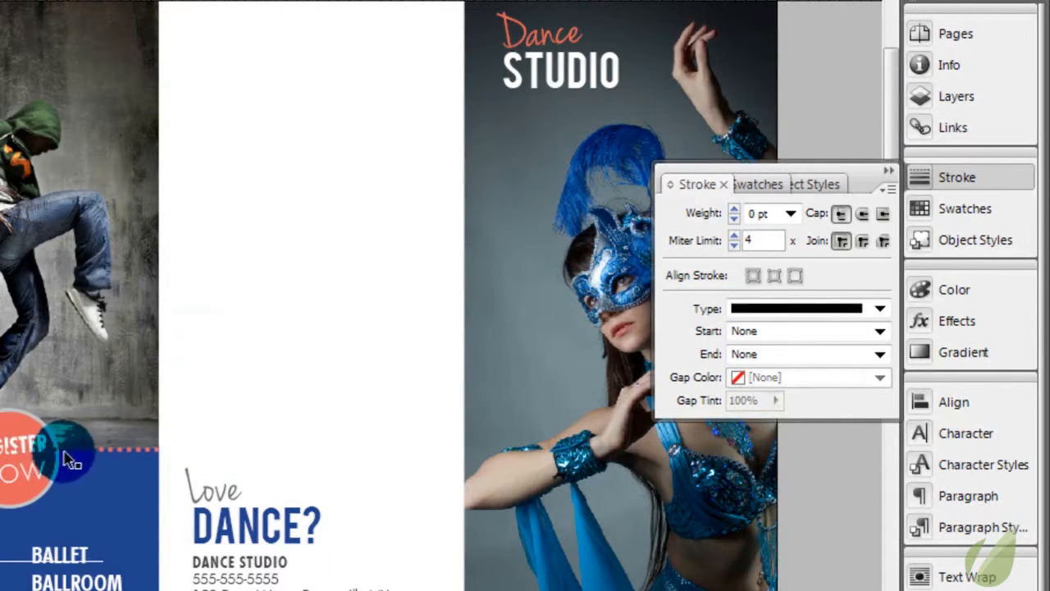
Fine-tune the dotted line's position along the seam between the dancer photo and the blue block
left_click(59, 449)
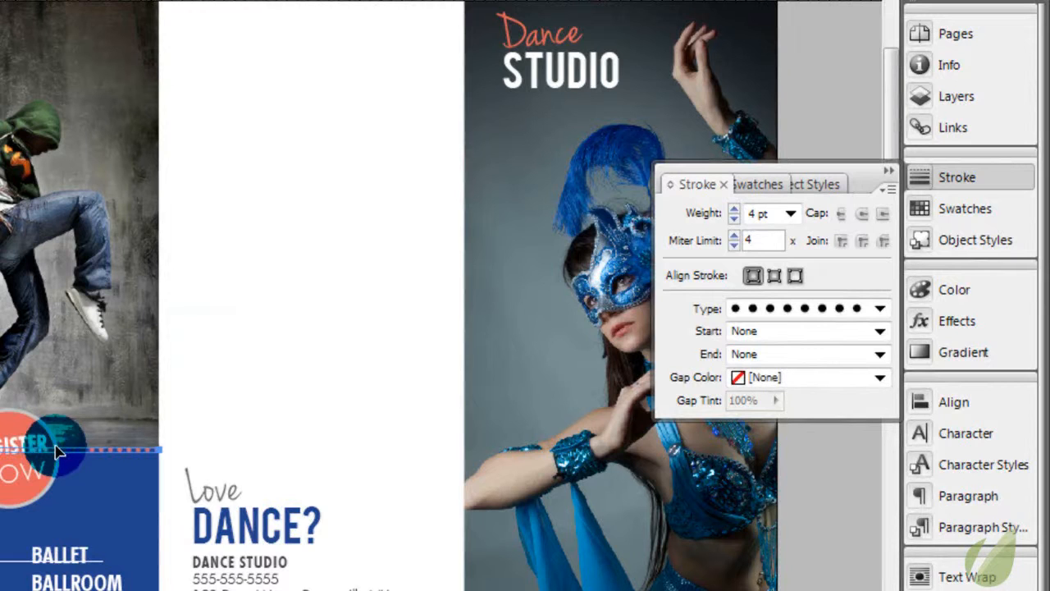
left_click(266, 392)
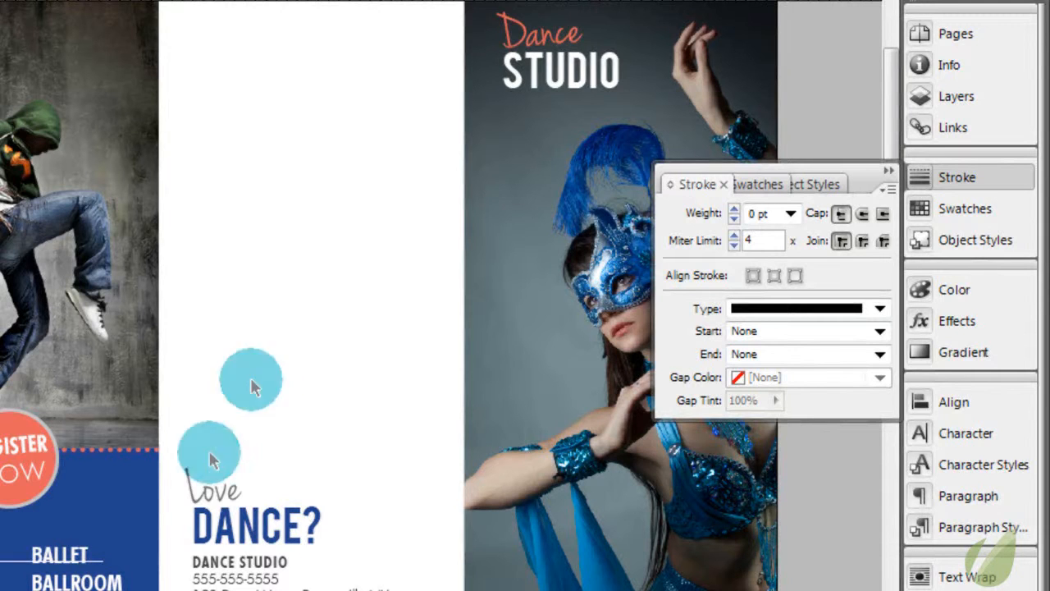
left_click(157, 455)
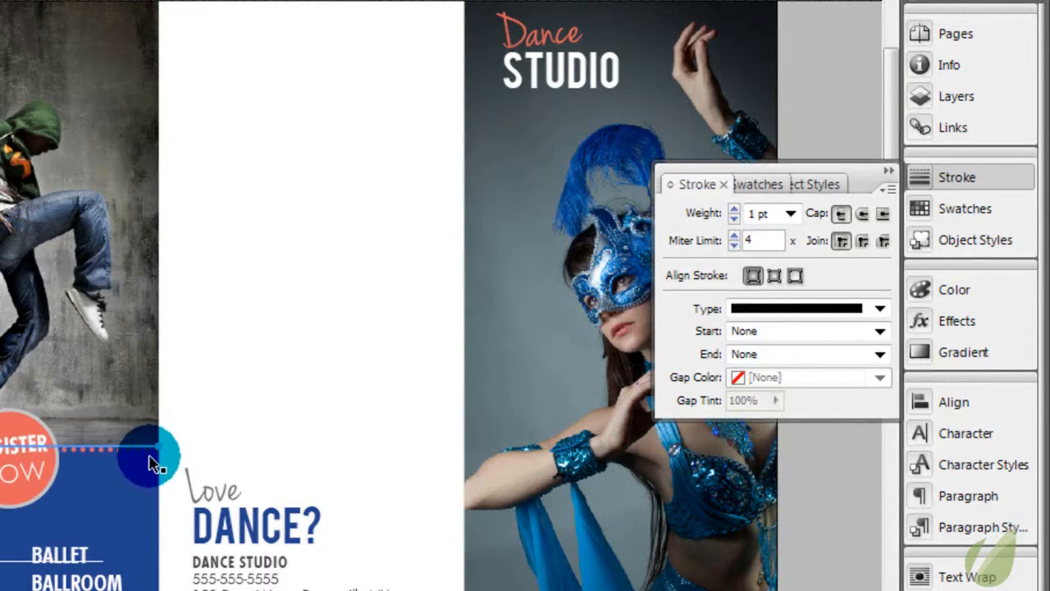
left_click(156, 457)
left_click(154, 452)
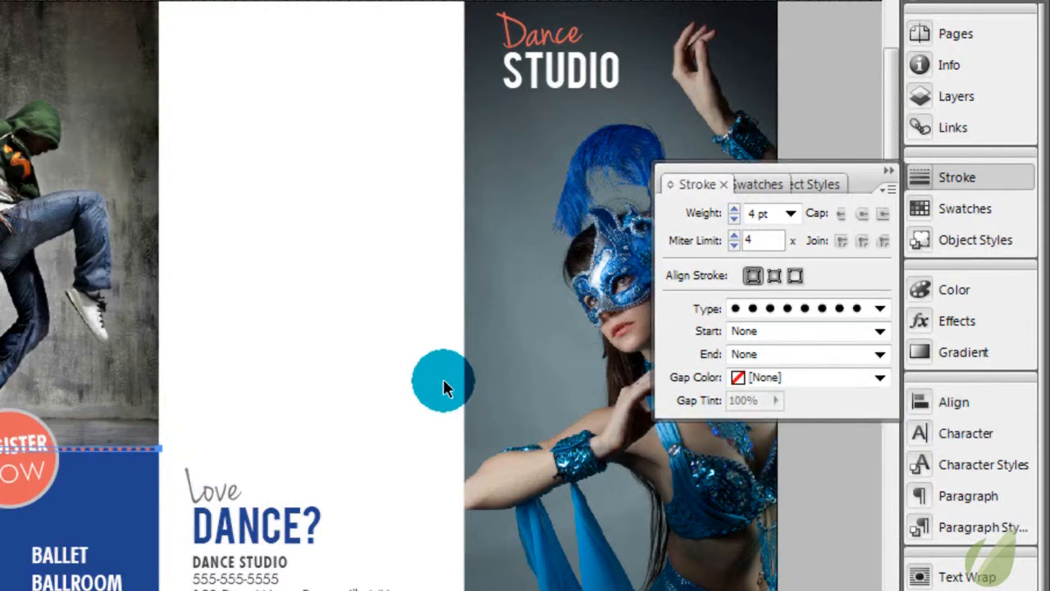
Stack two copies of the dotted line in the blank middle panel and set the upper line's stroke type to Thick - Thick
left_click_drag(73, 453, 260, 263)
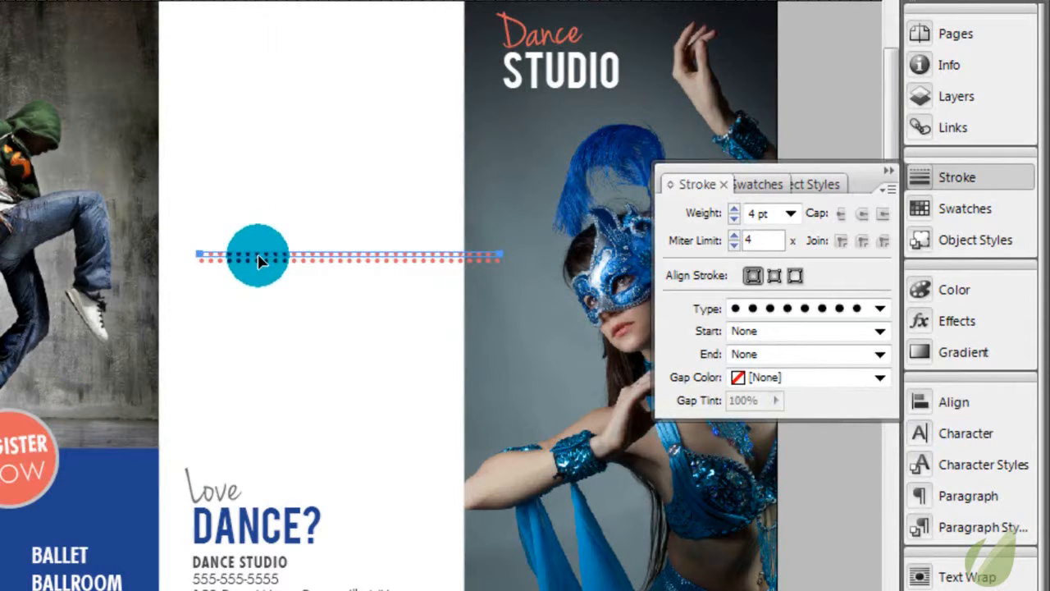
left_click(880, 309)
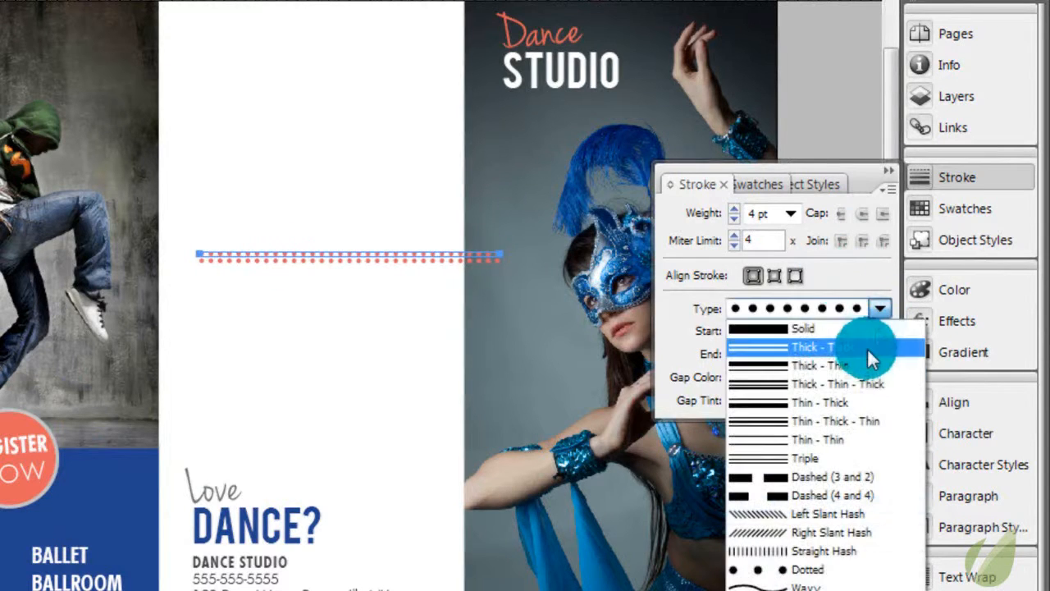
left_click(866, 351)
left_click(352, 291)
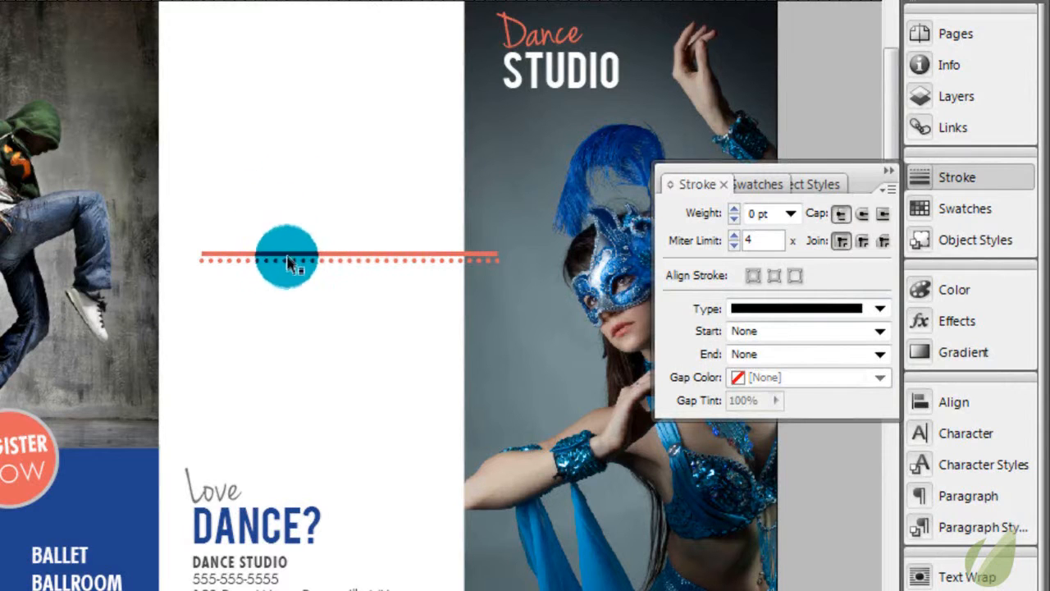
Place both lines beneath the "DANCE?" heading and shift the contact details text down to make room for them
left_click(299, 258)
mouse_move(299, 259)
left_mouse_down()
mouse_move(201, 510)
mouse_move(282, 558)
mouse_move(279, 578)
left_mouse_up()
left_click(267, 581)
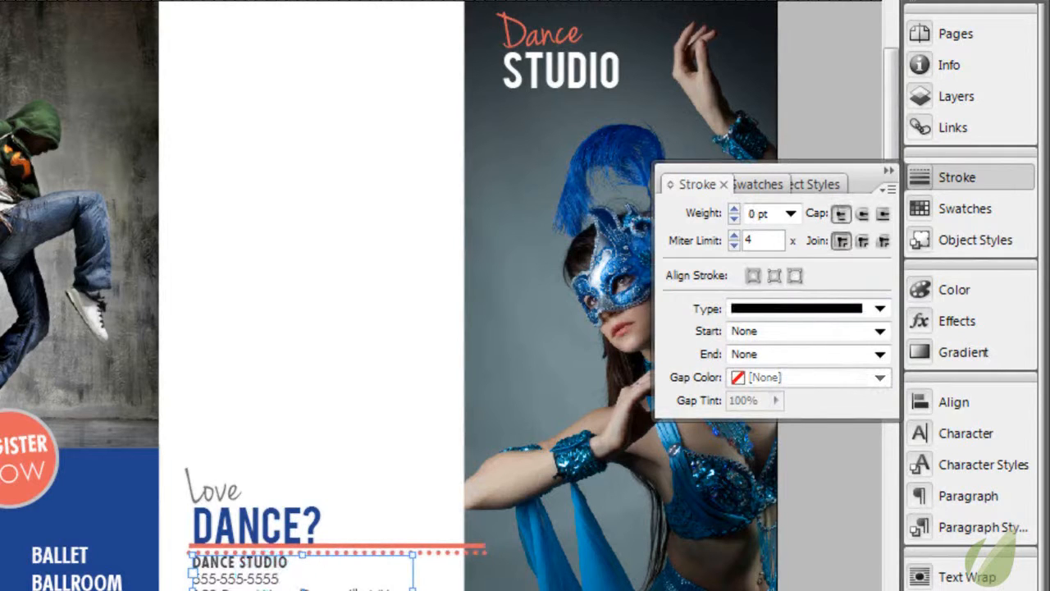
key("shift+Down")
left_click(287, 553)
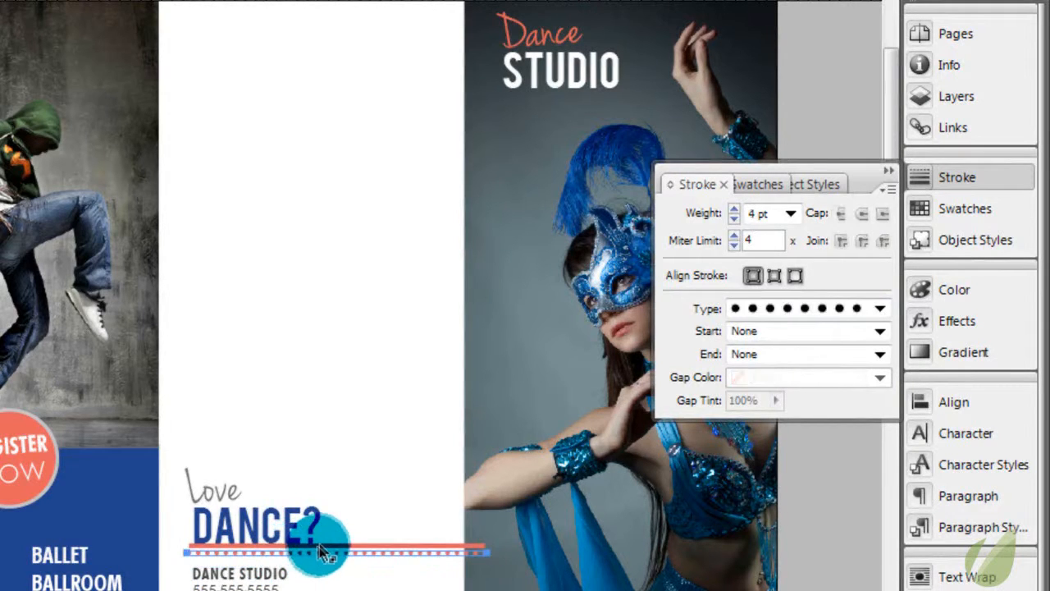
left_click(319, 544, "shift")
left_click(343, 486)
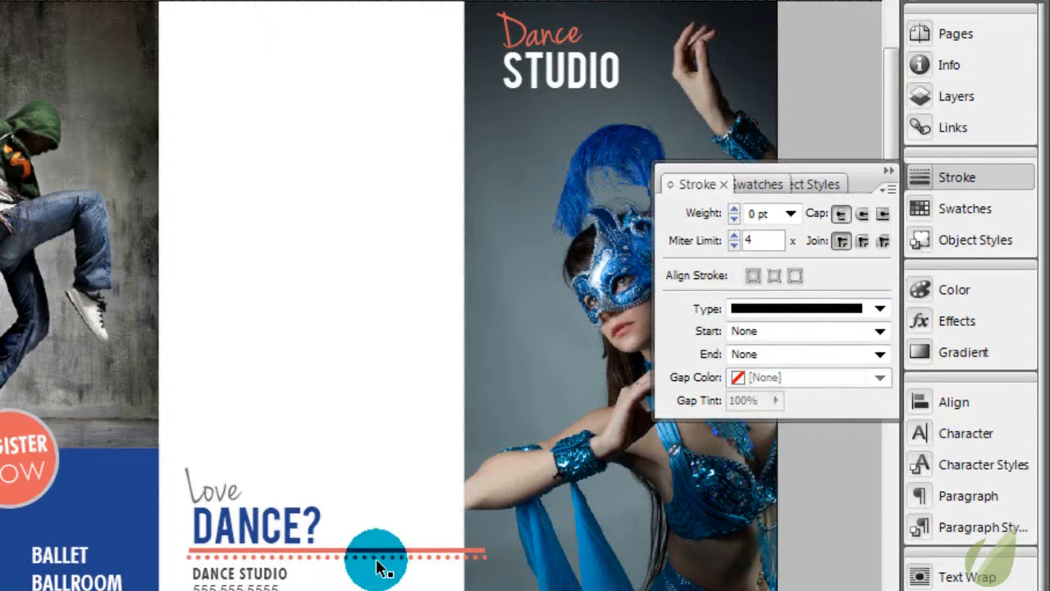
Move both lines back up into the blank area of the middle panel and delete them
left_click(378, 558)
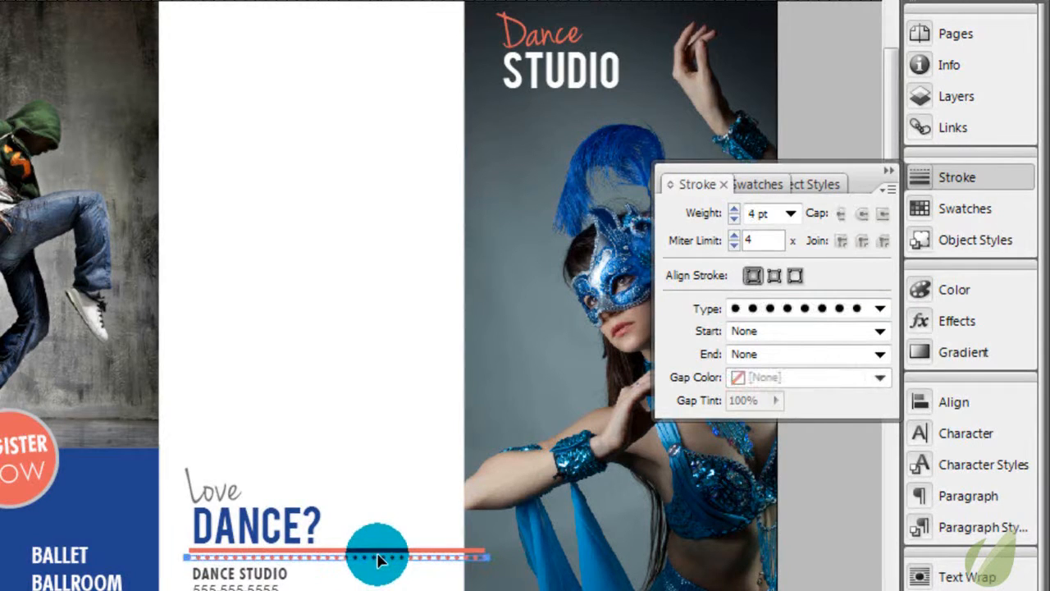
left_click(374, 555, "shift")
left_click_drag(372, 553, 361, 227)
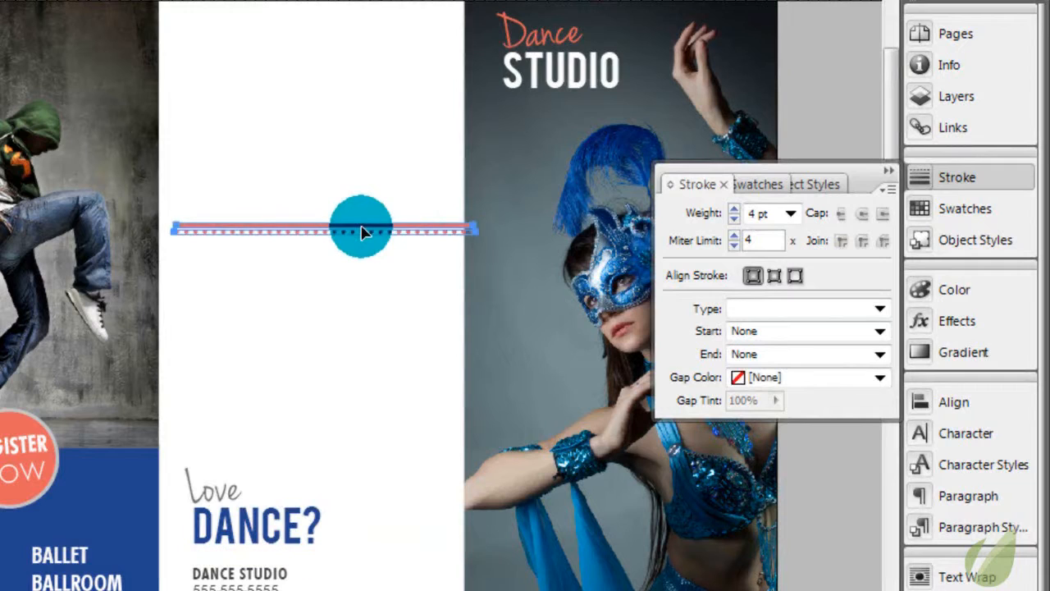
key("Delete")
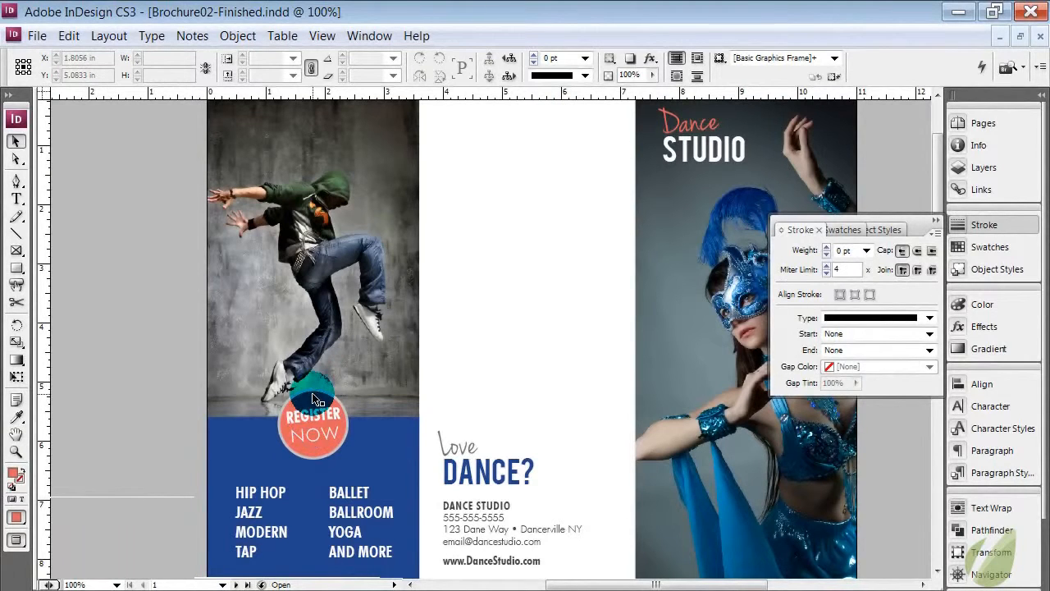
Select the REGISTER NOW circle to examine its stroke settings, and deselect it
left_click_drag(314, 430, 307, 463)
left_click_drag(392, 459, 452, 402)
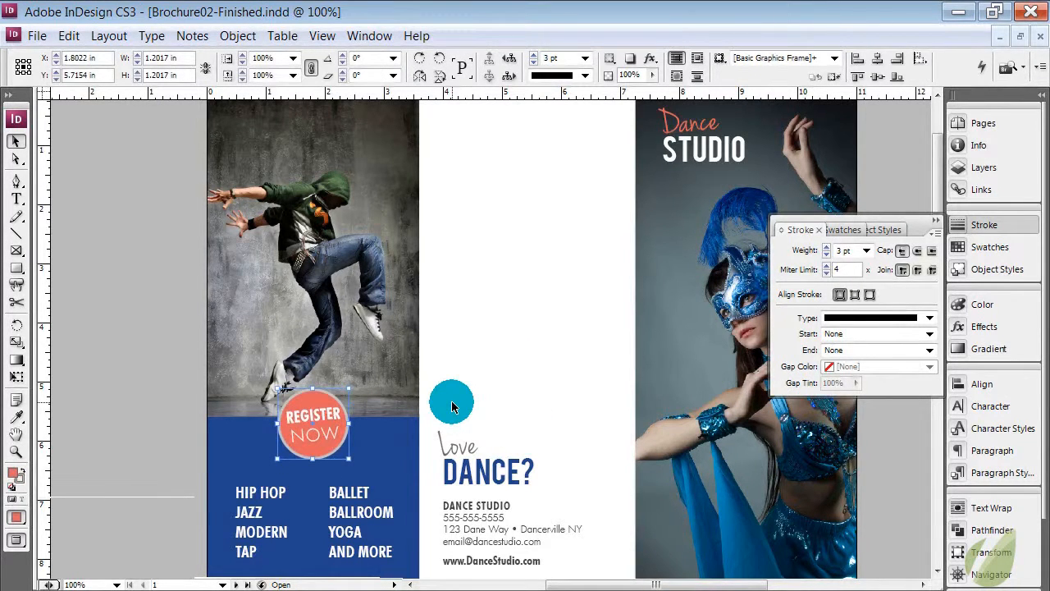
key("ctrl+shift+a")
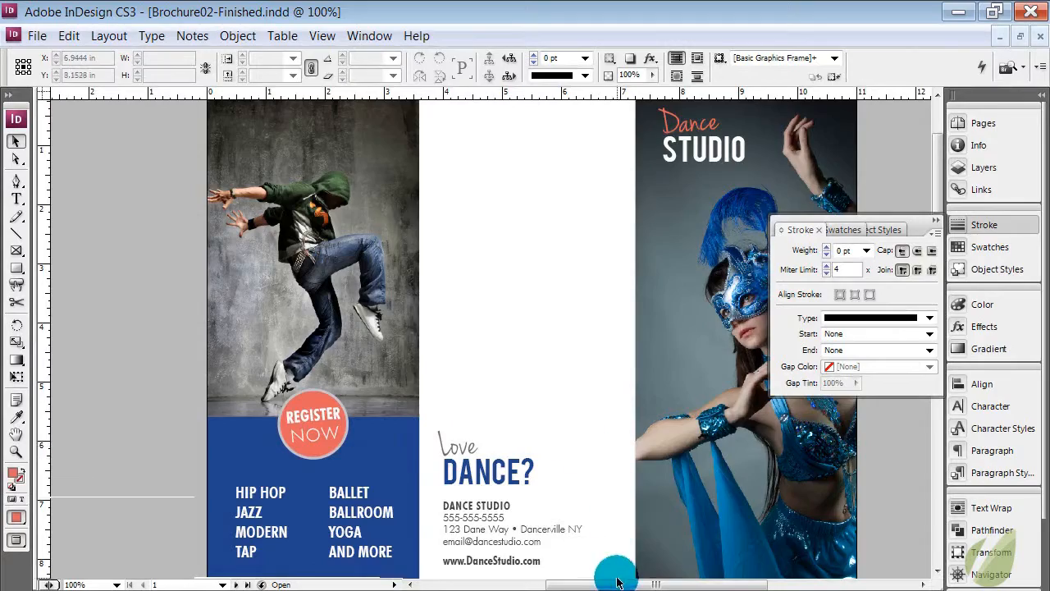
Bring page 2 of the brochure, with the About Us and Our Rates panels, into view
left_click_drag(619, 584, 636, 584)
scroll(579, 497, "down", 10)
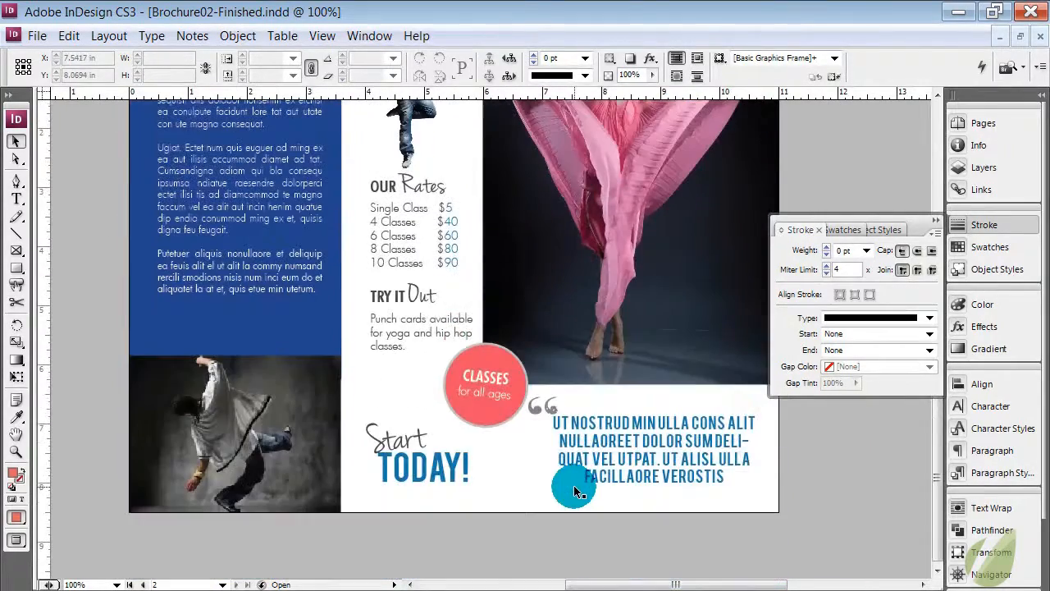
Examine the frames of the dancer photo and the blue panel above it, leaving the photo selected
left_click(255, 406)
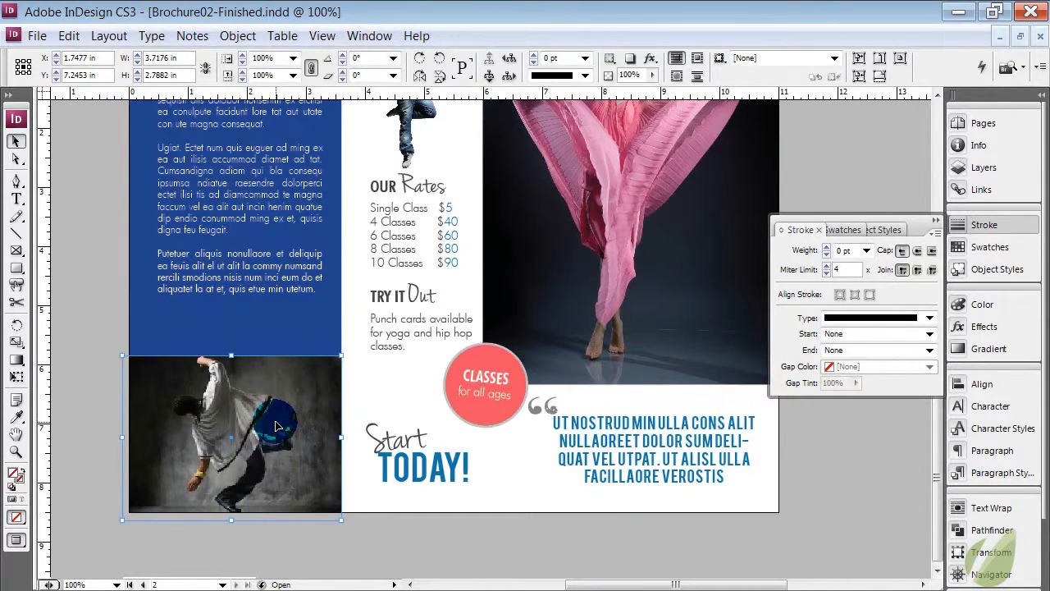
left_click(364, 416)
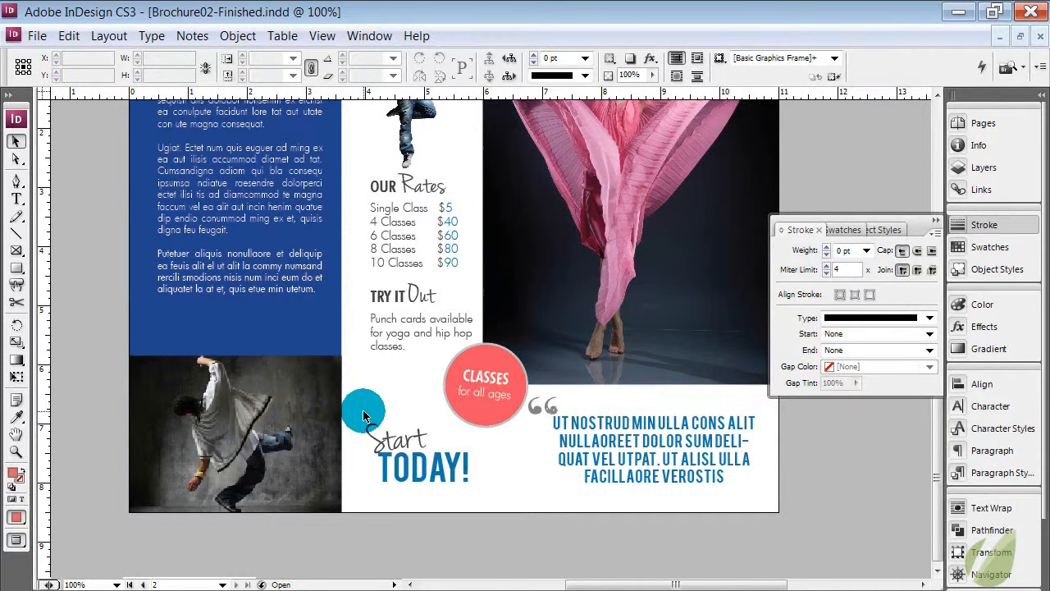
left_click(333, 412)
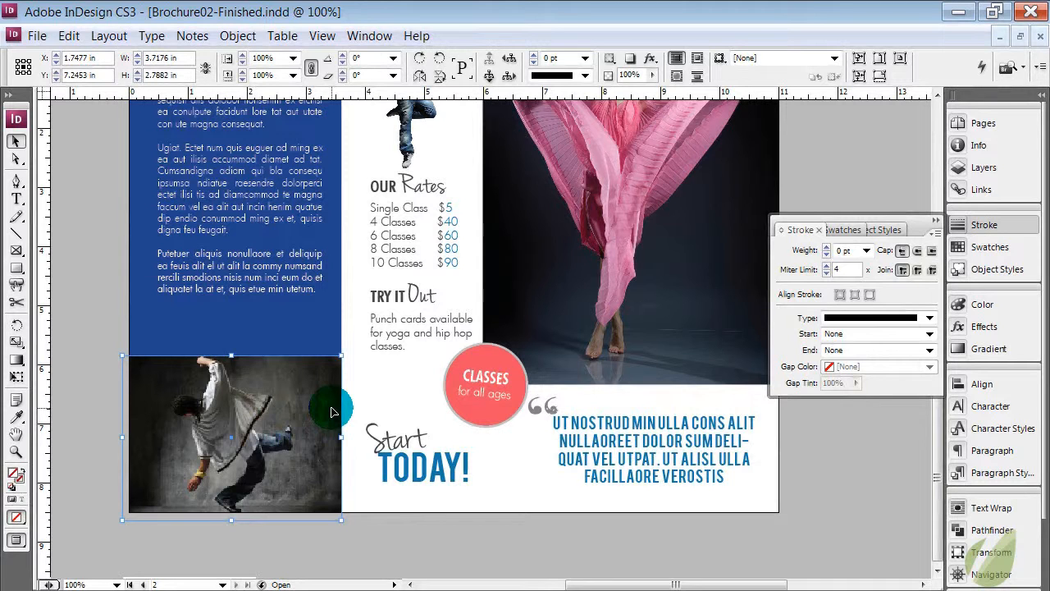
left_click(355, 376)
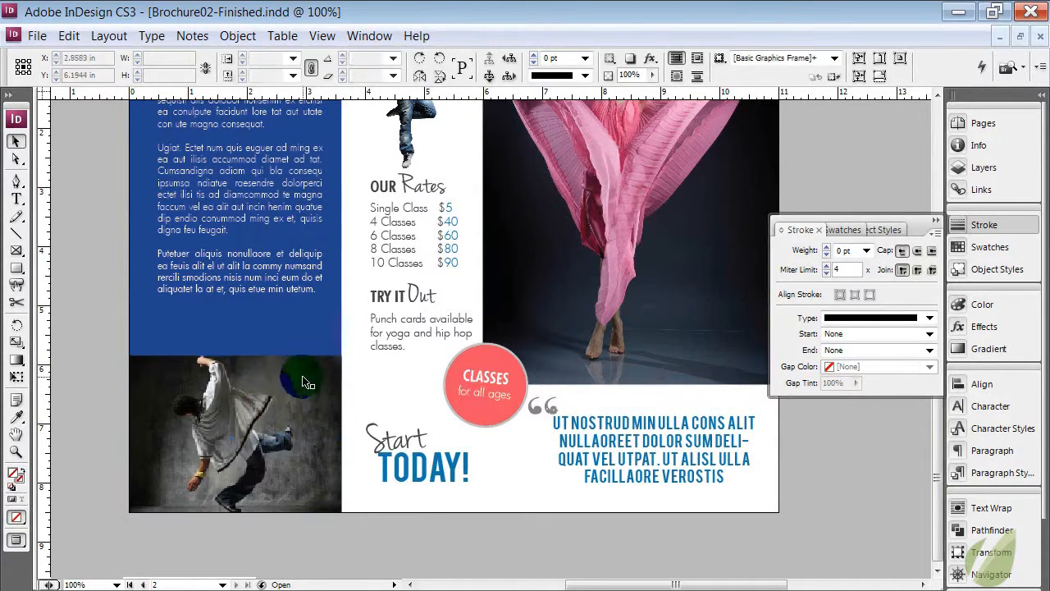
left_click(301, 382)
left_click(288, 309)
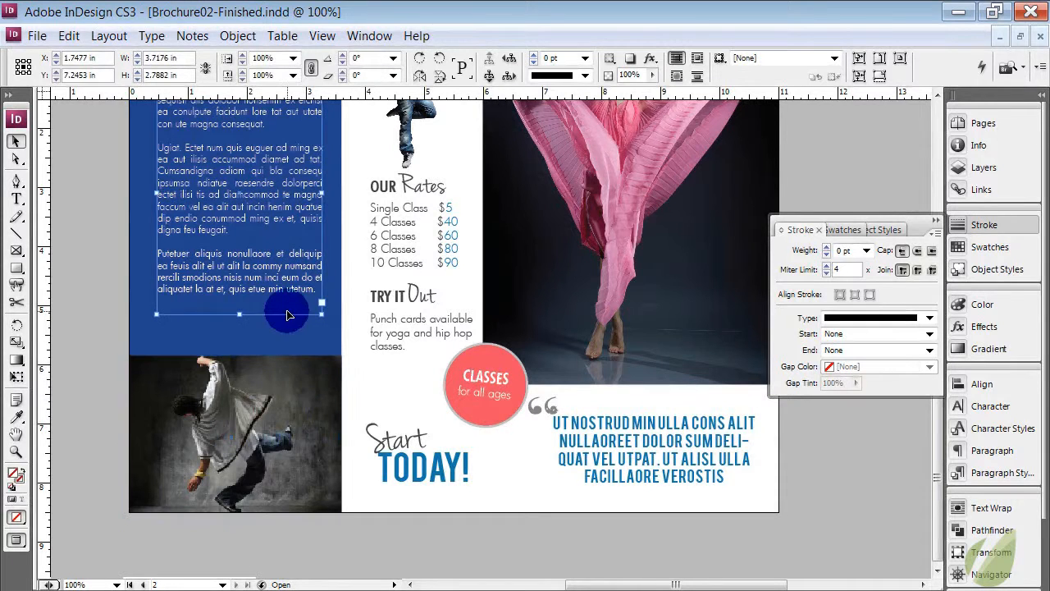
left_click(288, 323)
left_click(335, 390)
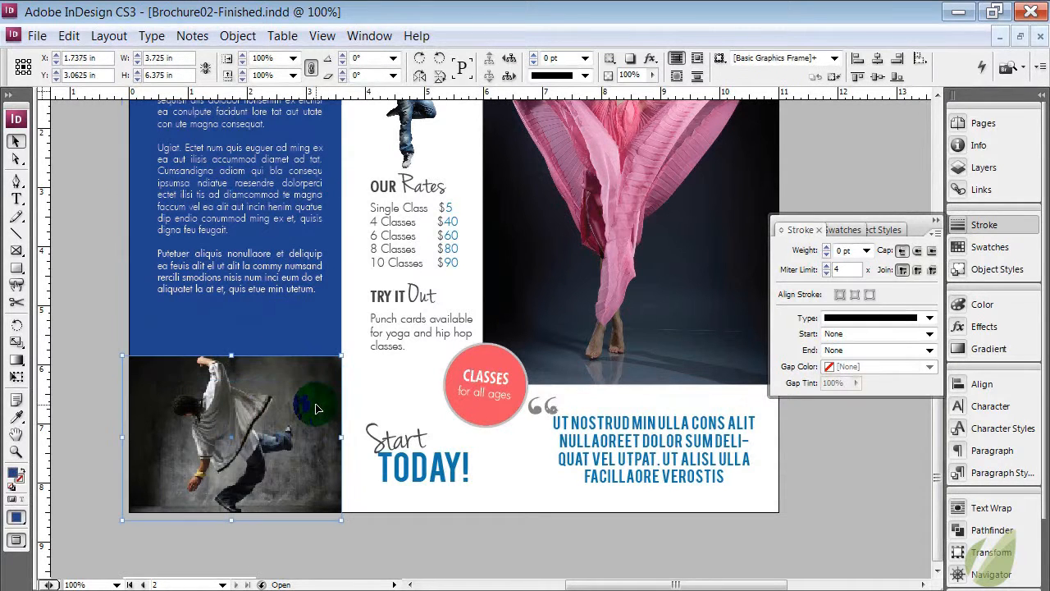
left_click(238, 36)
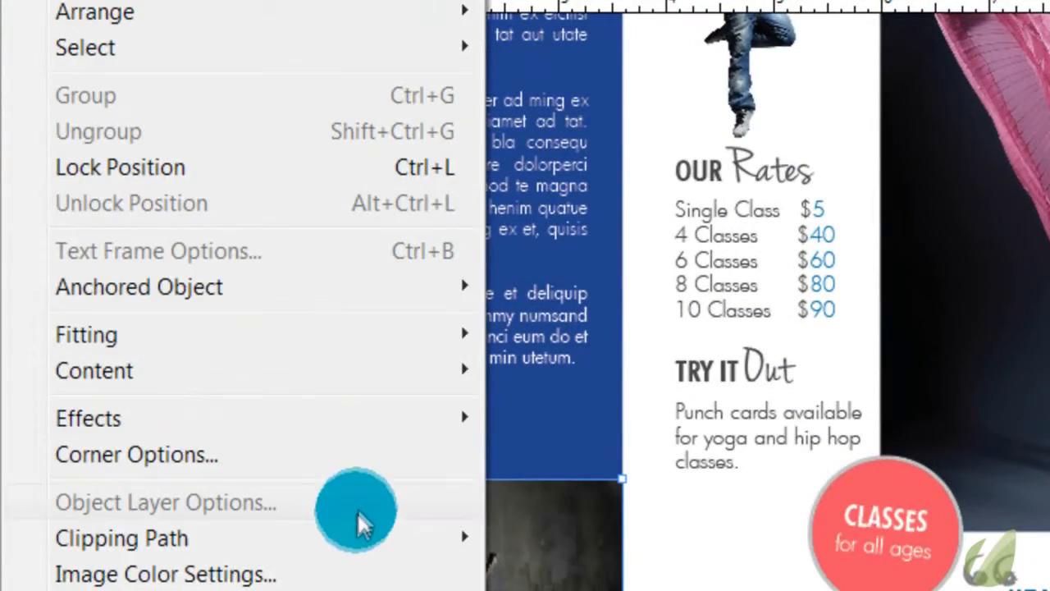
left_click(334, 457)
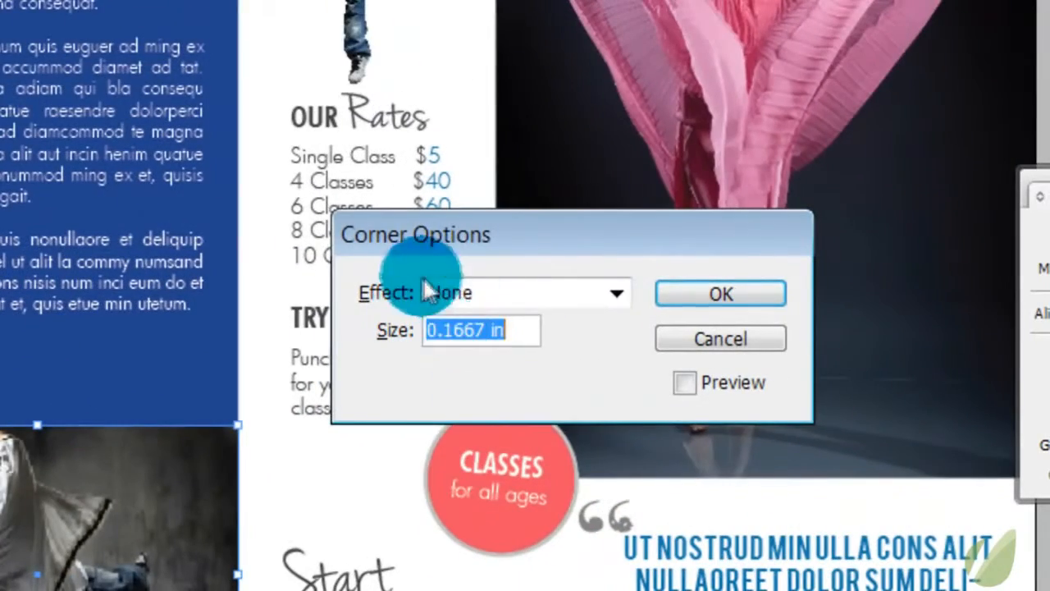
left_click(859, 340)
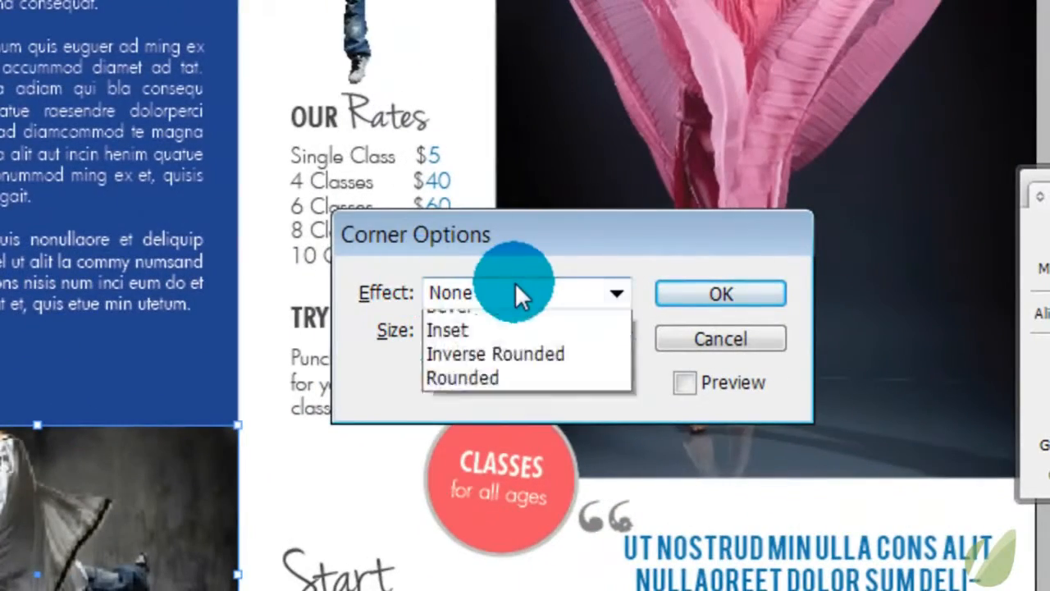
left_click(531, 289)
left_click(684, 383)
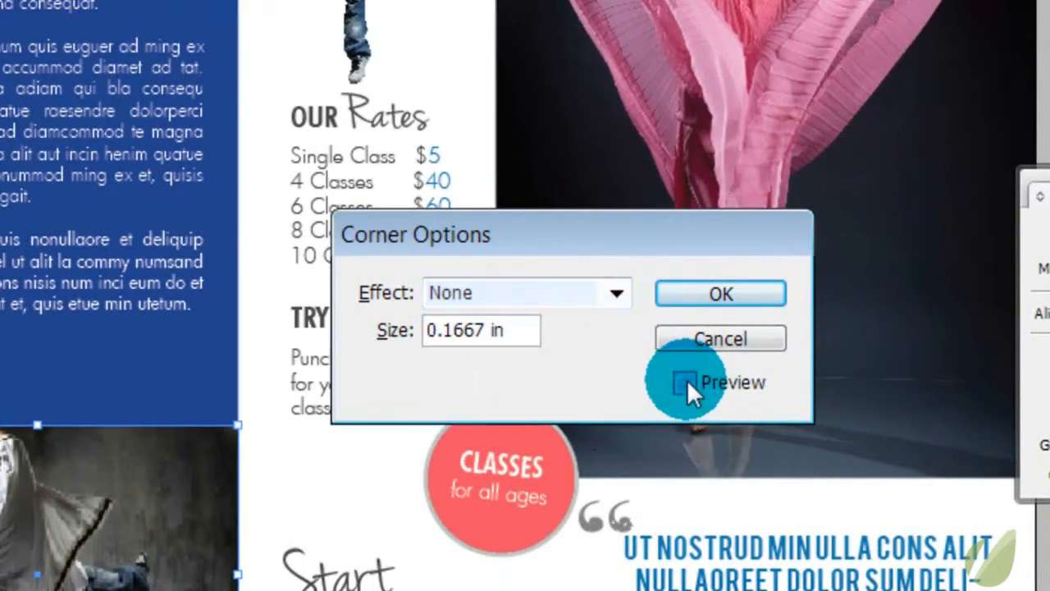
left_click(567, 302)
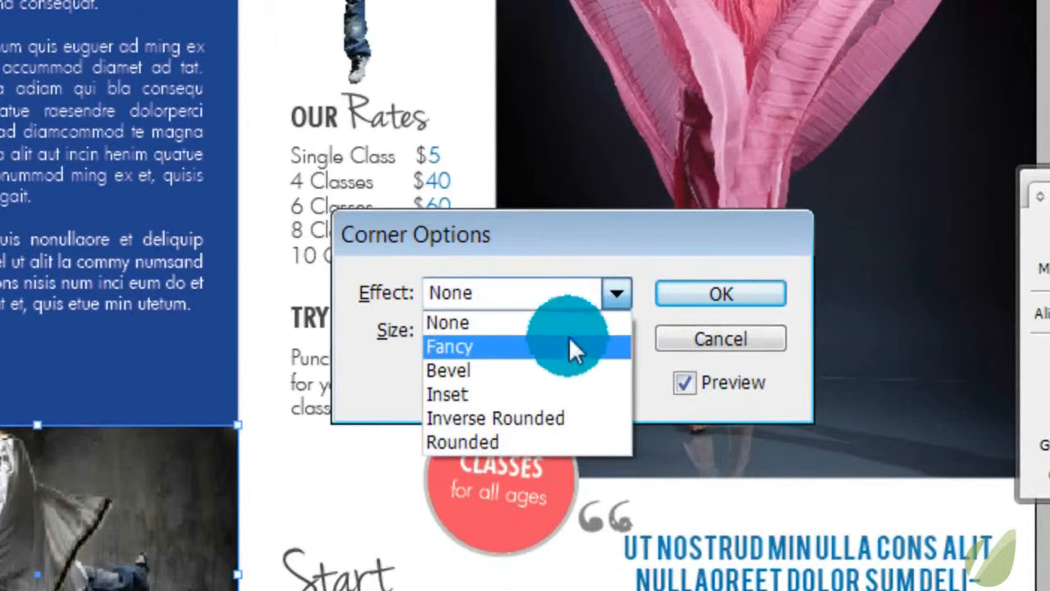
left_click(569, 348)
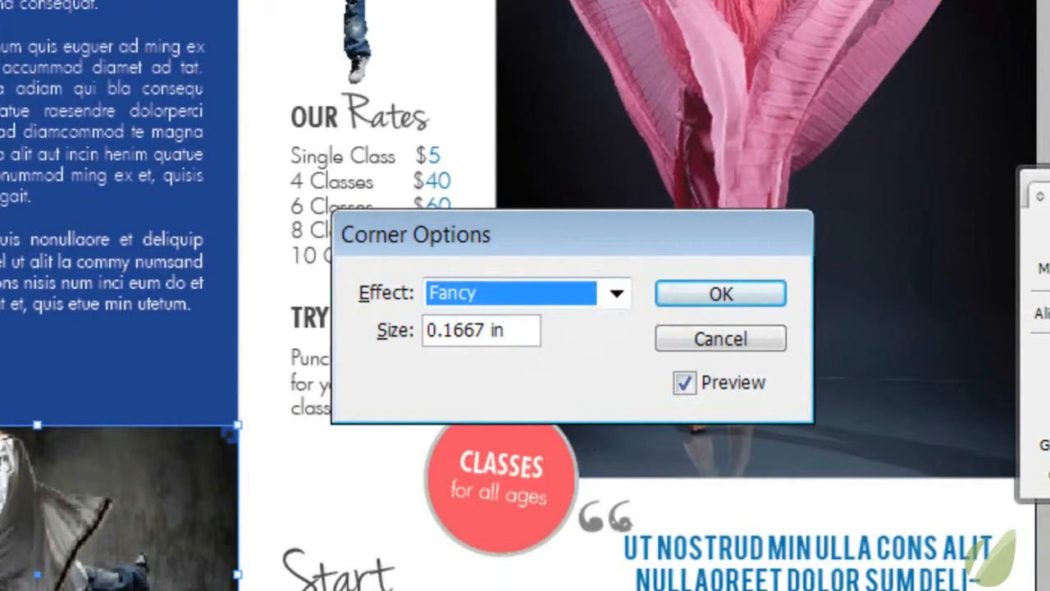
left_click(774, 345)
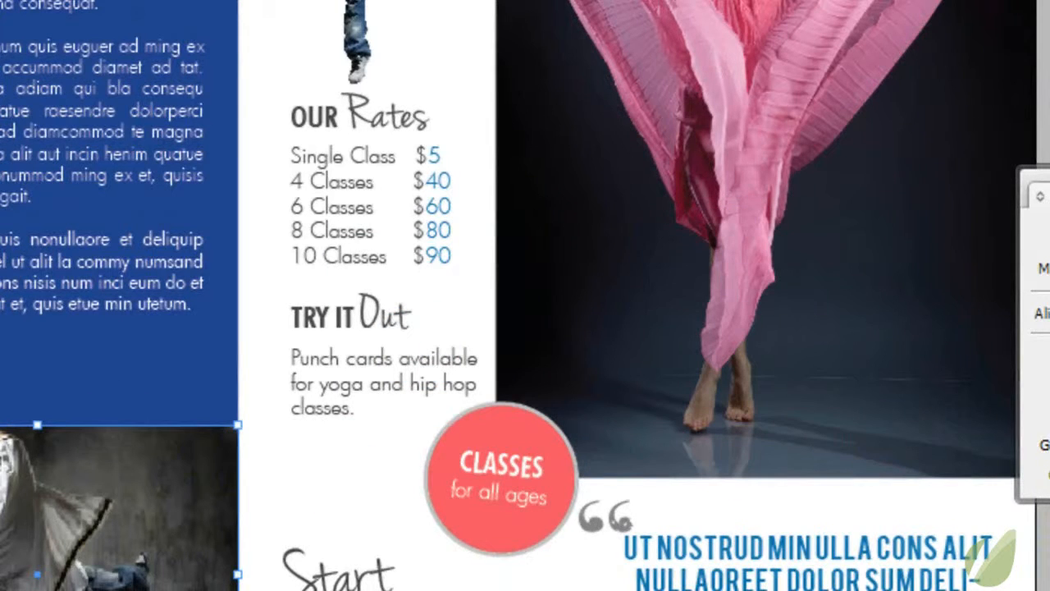
Apply the Fancy corner effect at a size of 0.5 in to the dancer photo, previewing it close up
left_click_drag(150, 378, 280, 499)
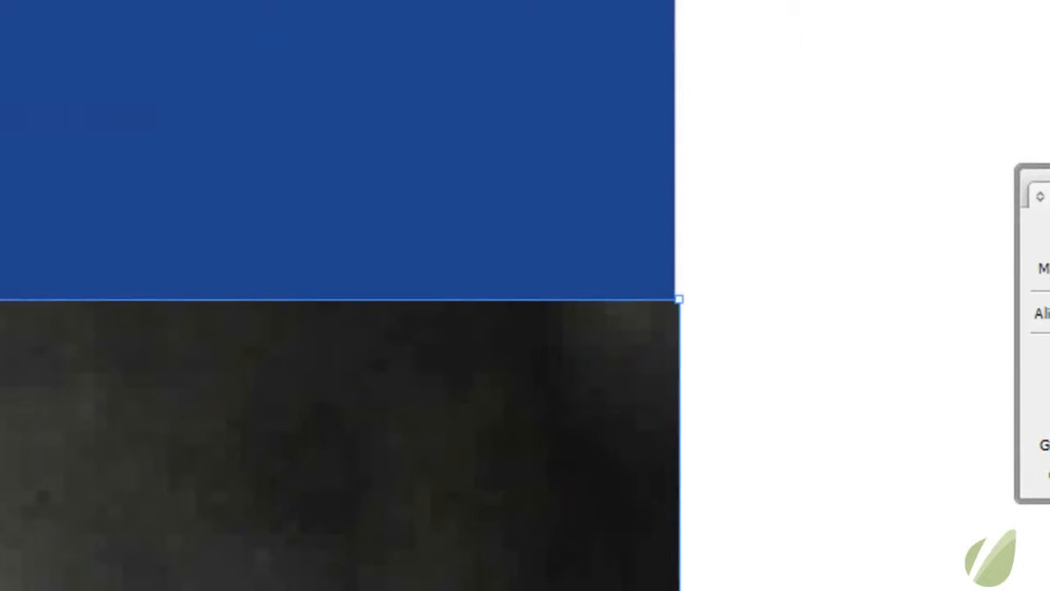
left_click(2, 1)
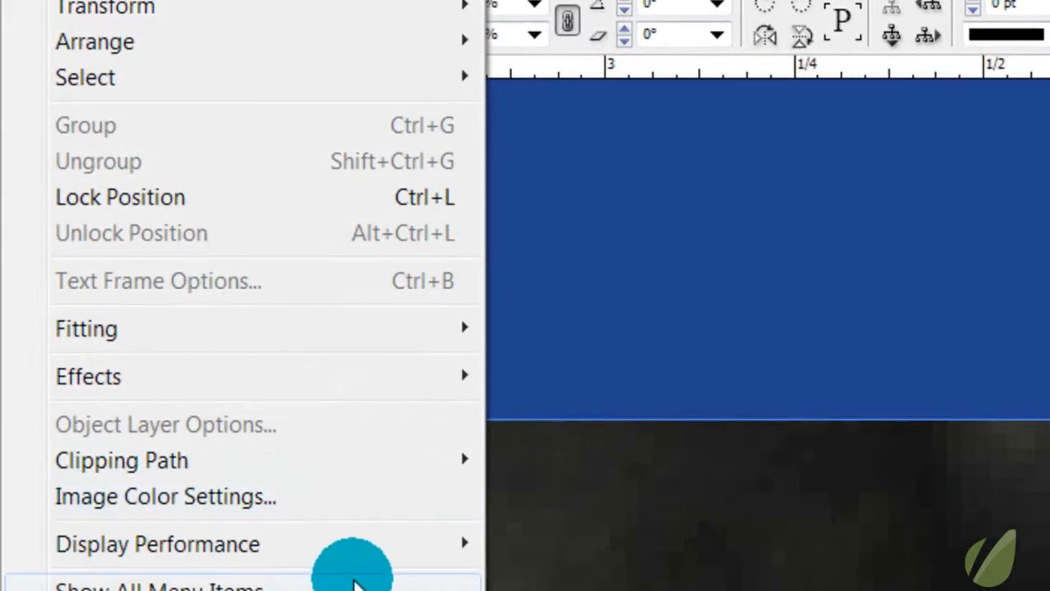
left_click(337, 579)
left_click(251, 471)
left_click_drag(526, 200, 506, 2)
left_click(560, 59)
left_click(562, 113)
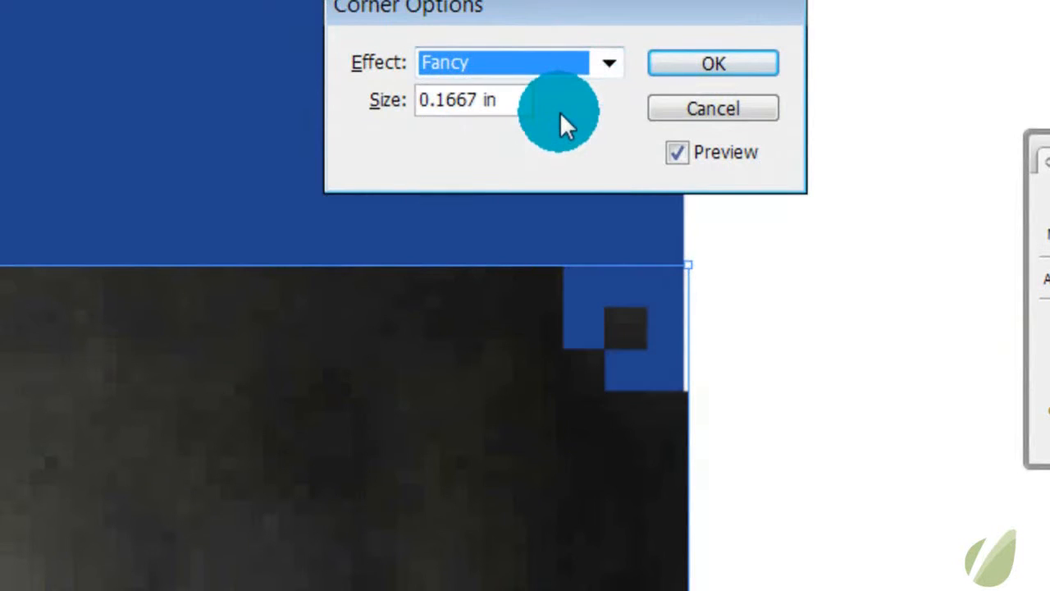
left_click_drag(525, 99, 438, 96)
type("5")
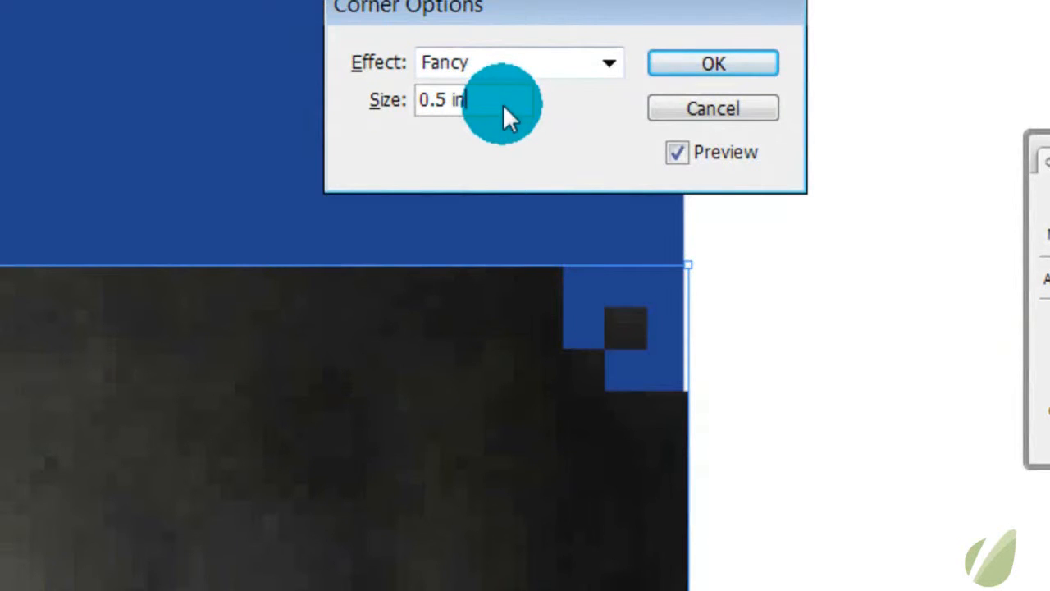
left_click(516, 64)
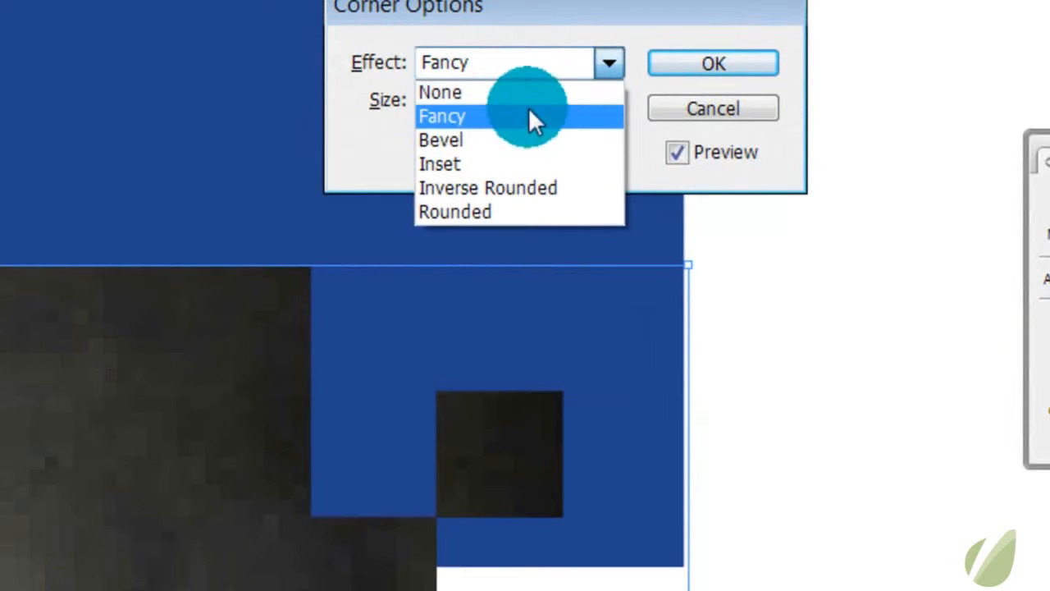
left_click(529, 111)
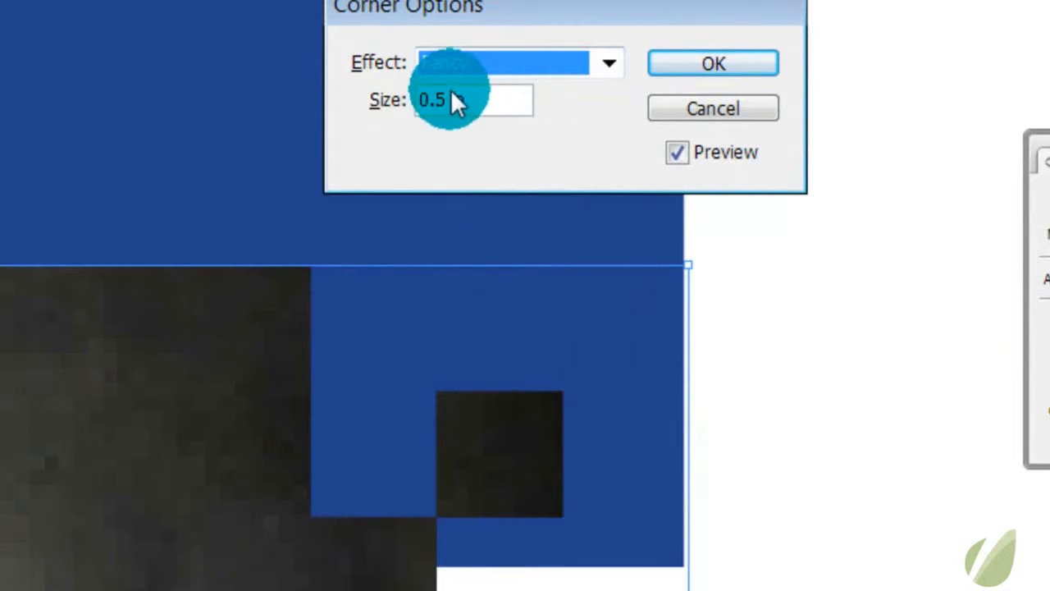
Preview the Bevel, Inset and Inverse Rounded corner effects on the photo in turn
left_click(609, 63)
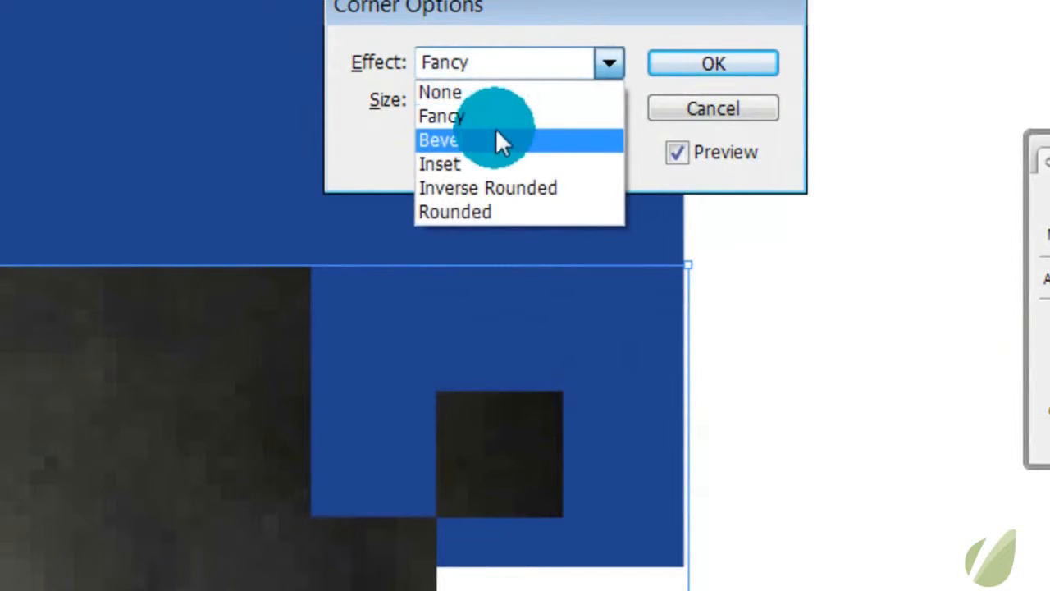
left_click(495, 138)
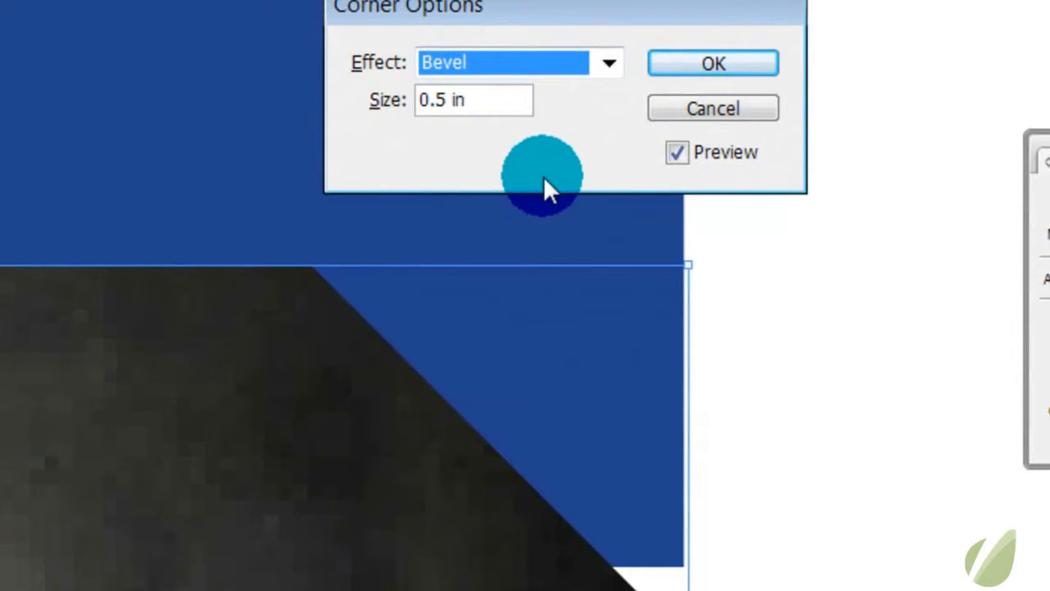
left_click(488, 67)
left_click(485, 163)
left_click(509, 66)
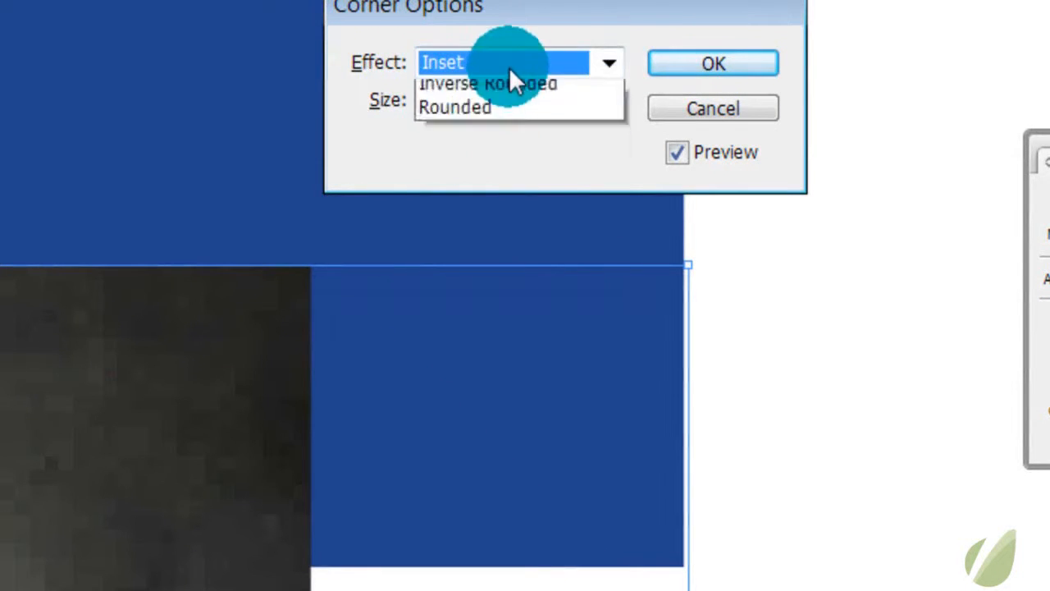
left_click(493, 188)
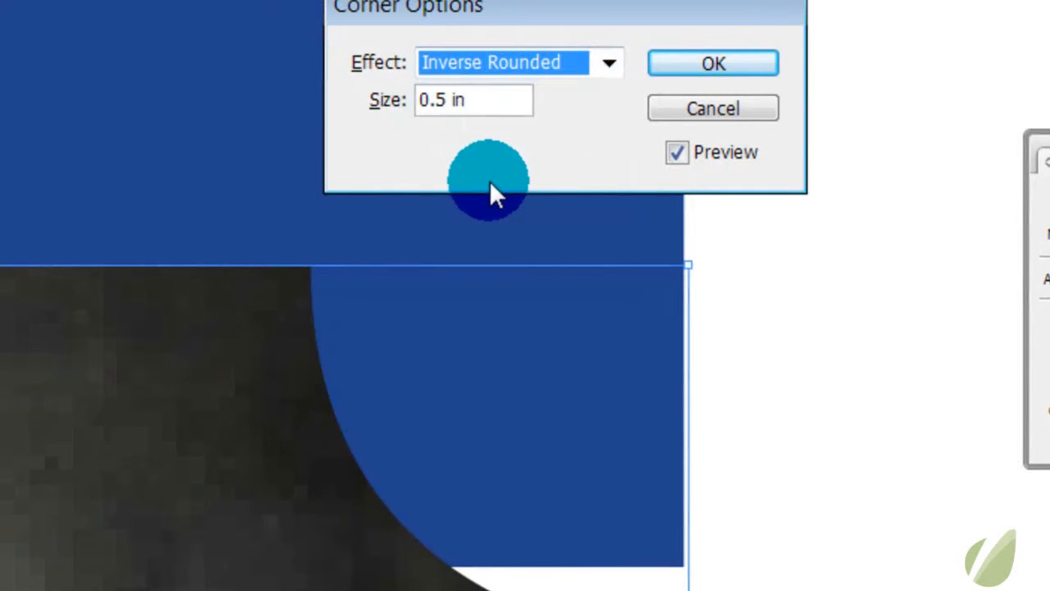
Change the photo's corner effect to Rounded and apply it
left_click(515, 66)
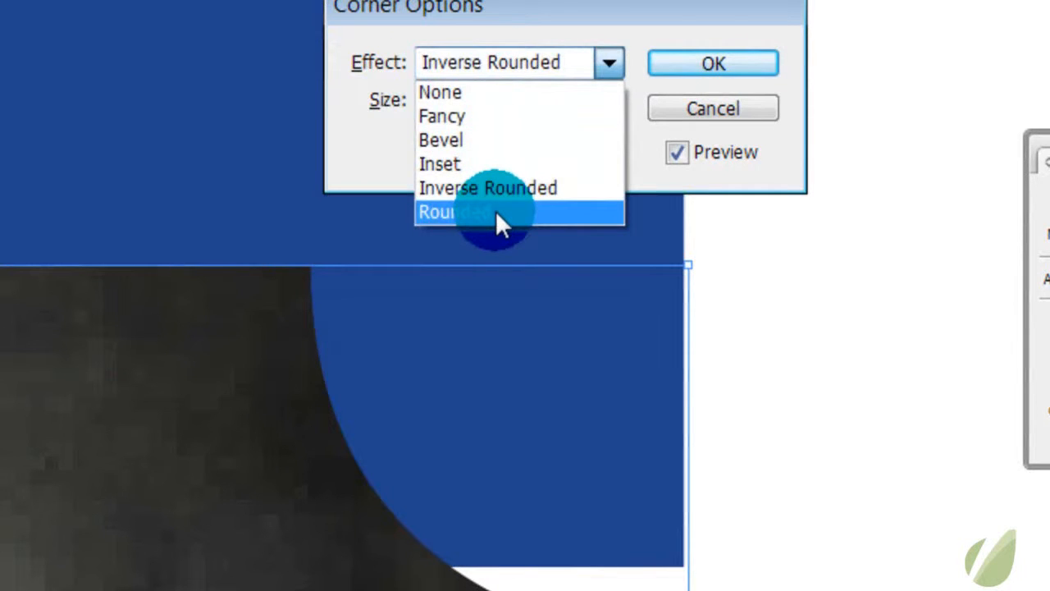
left_click(495, 211)
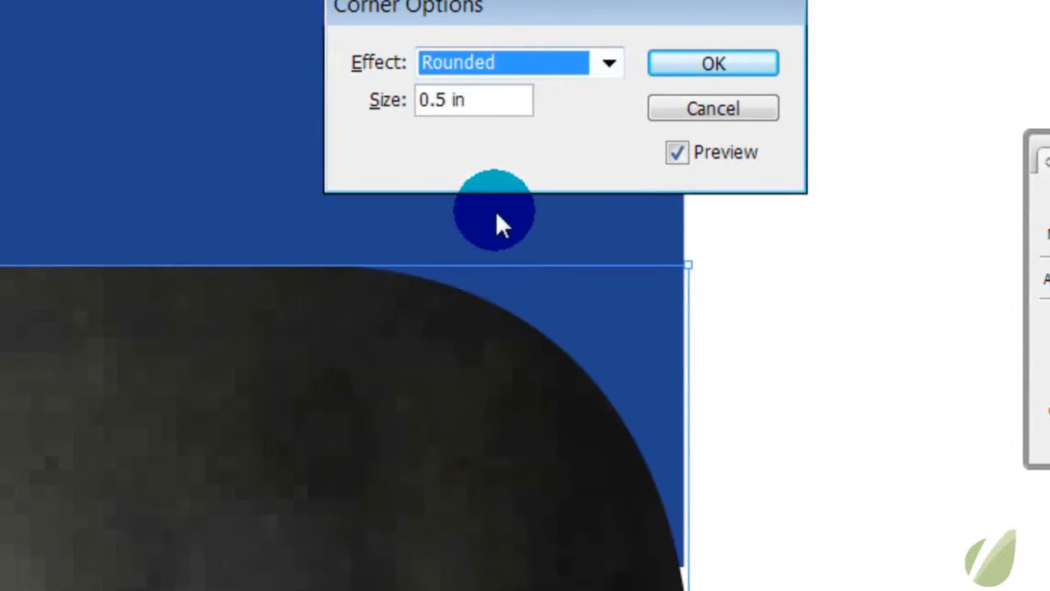
left_click(697, 63)
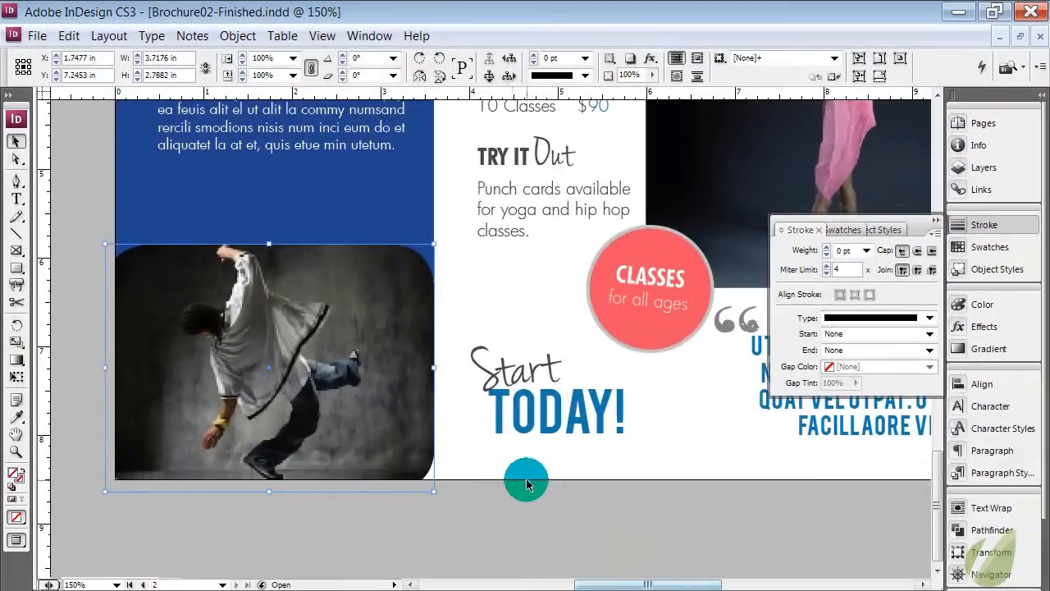
Deselect the photo and temporarily show the guides and bleed to check its rounded outer corners
left_click(512, 481)
key("w")
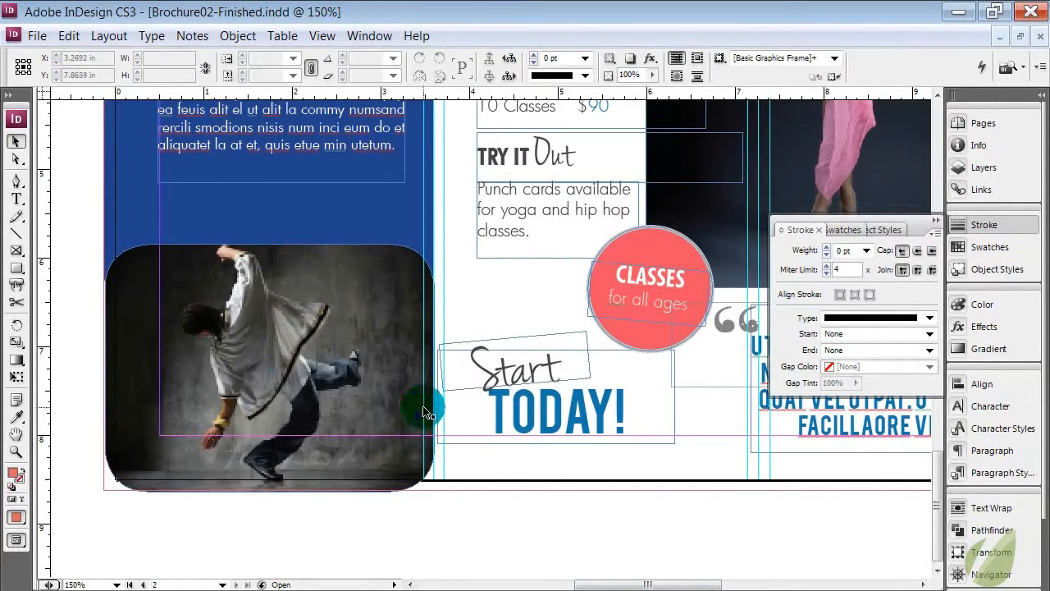
key("w")
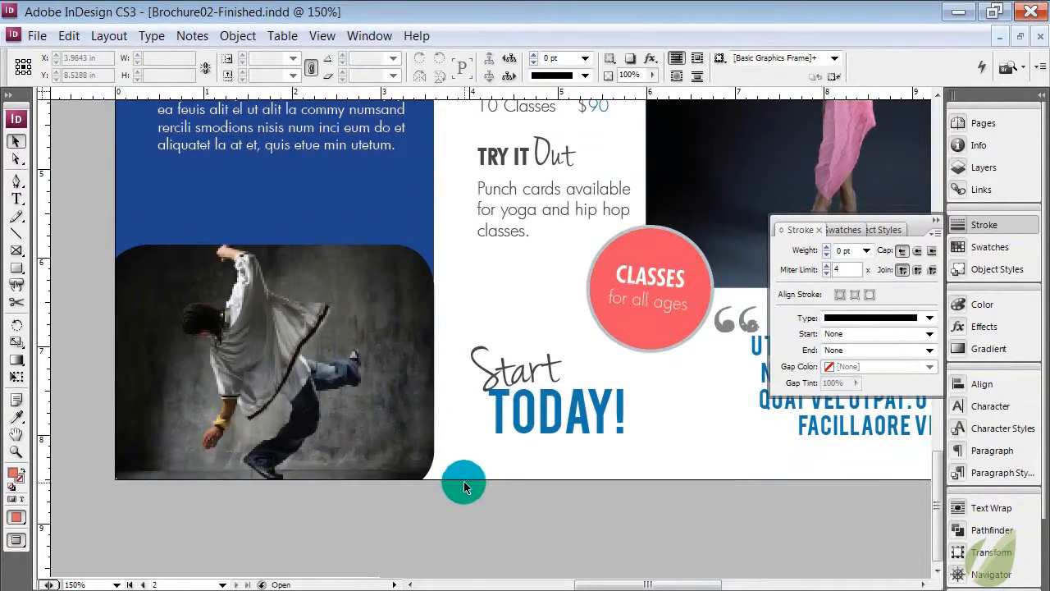
Reopen the dancer photo's corner options, set the rounded corner size to 0.1 in, and toggle the preview
key("ctrl+minus")
scroll(462, 486, "up", 3)
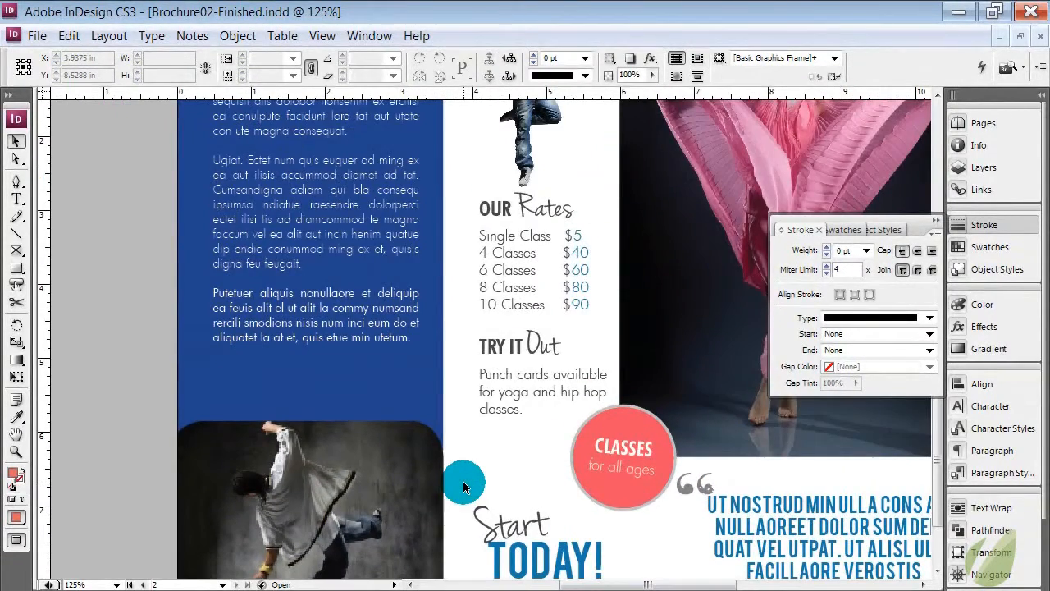
key("ctrl+minus")
left_click(424, 476)
left_click(237, 36)
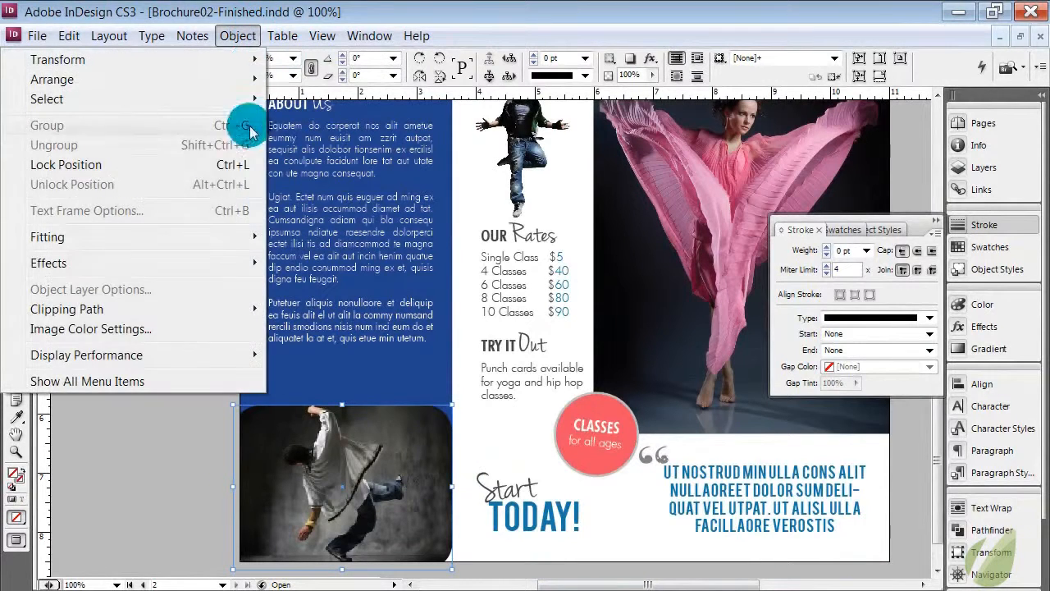
left_click(181, 371)
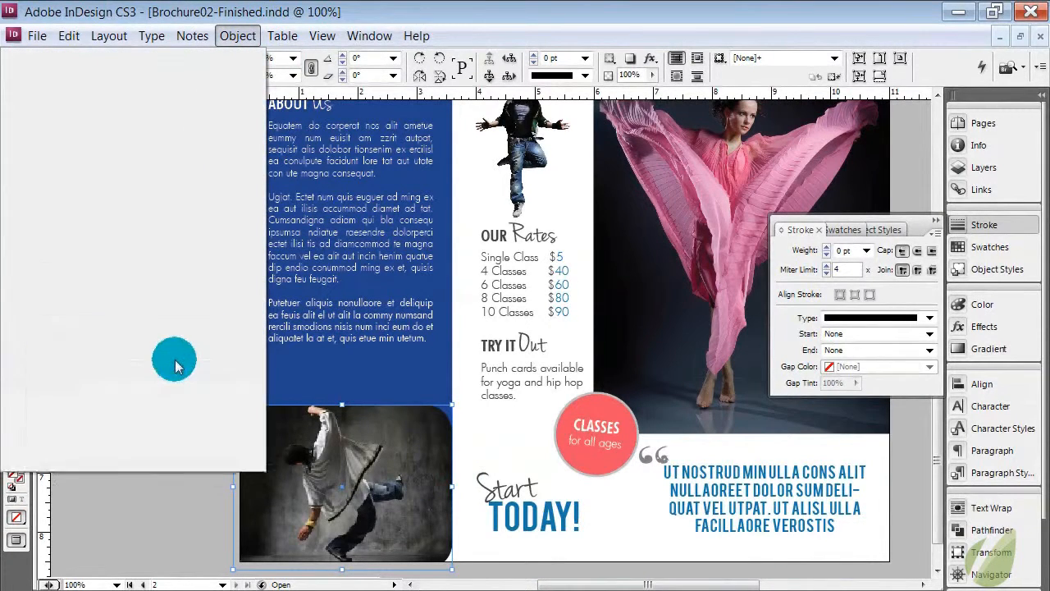
left_click(159, 343)
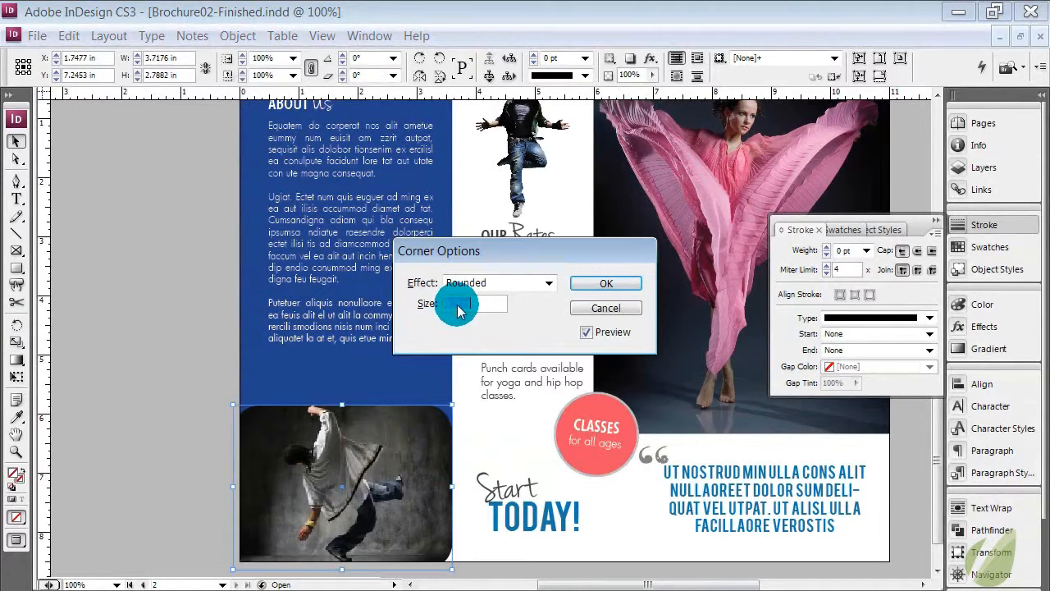
left_click(458, 305)
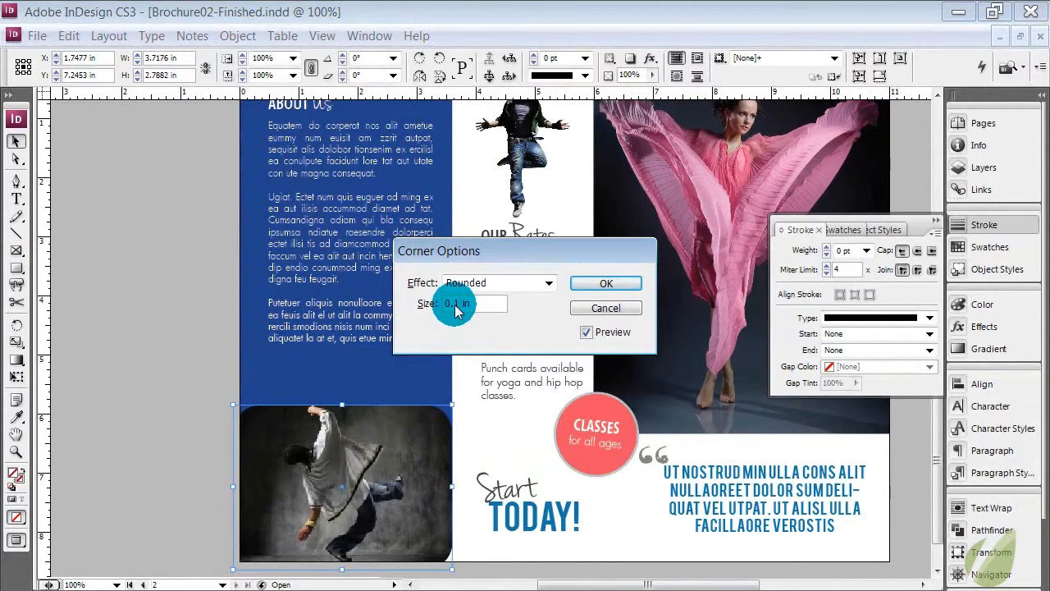
left_click(587, 332)
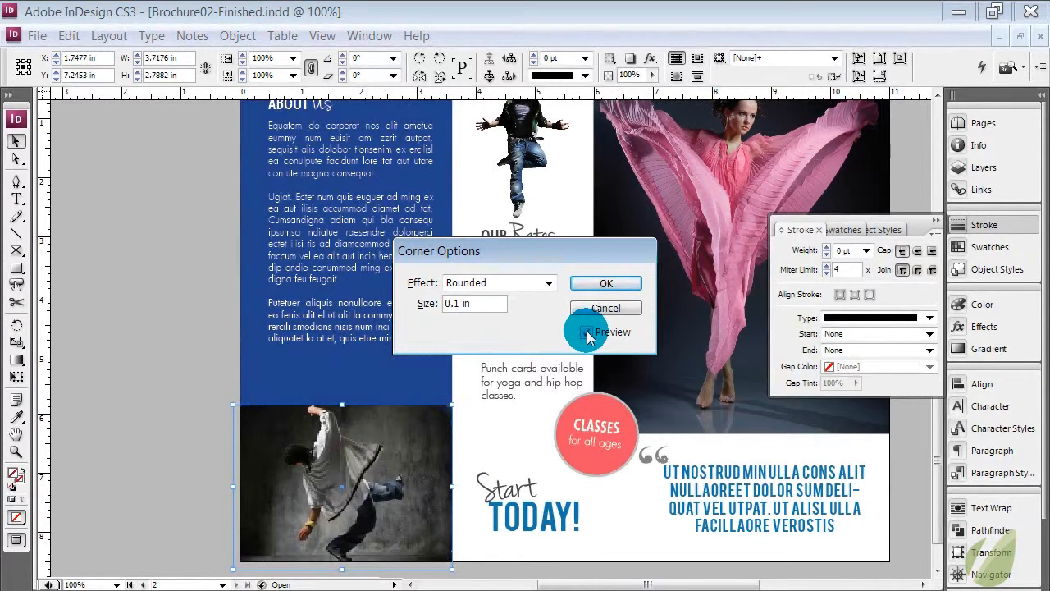
left_click(587, 333)
Set the photo's rounded corner size to 1 in and turn the preview on
left_click_drag(461, 304, 421, 305)
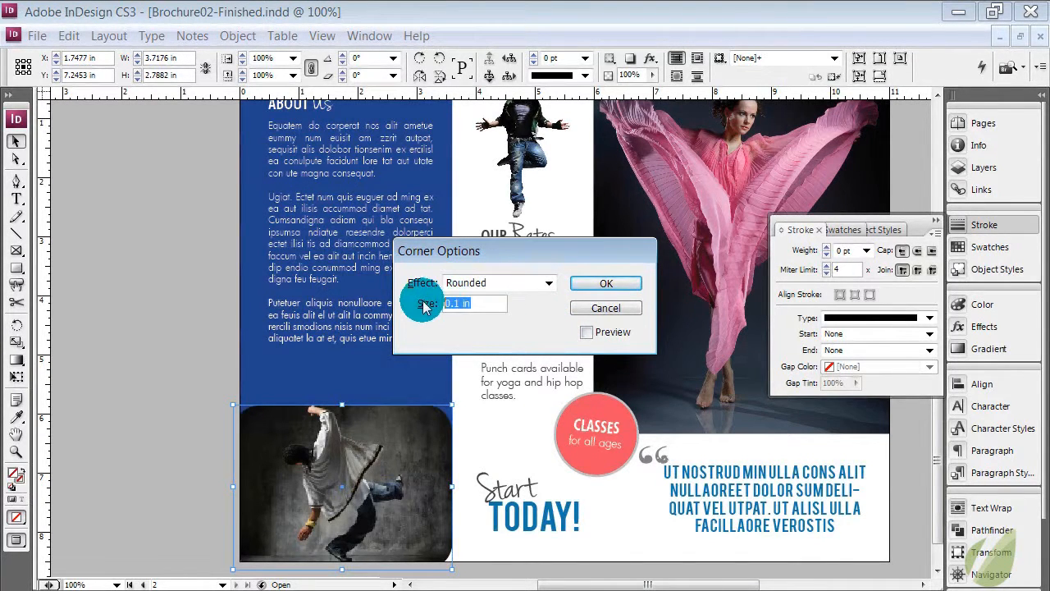
type("1")
left_click(593, 334)
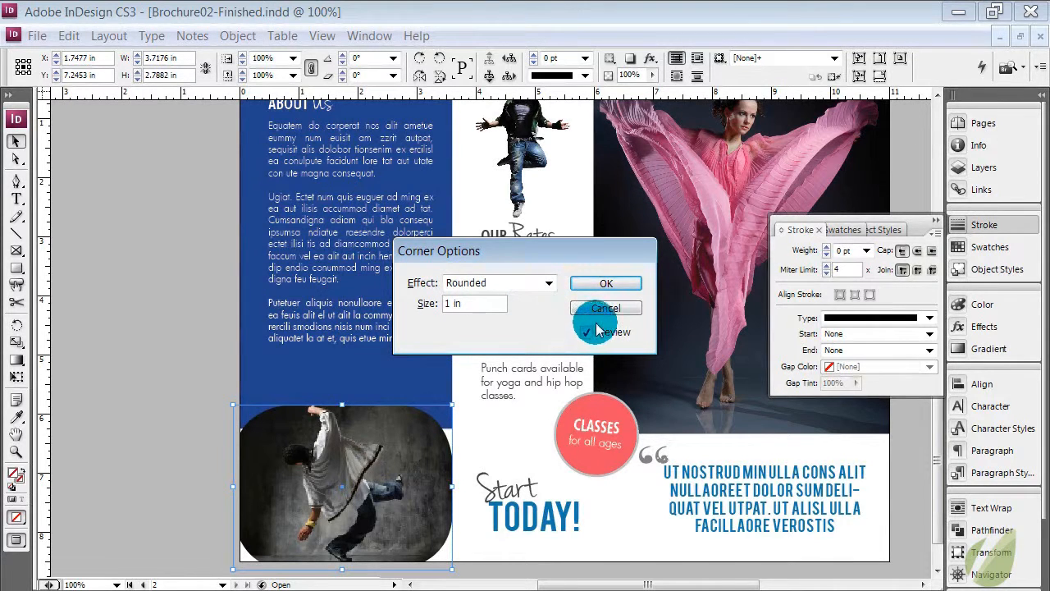
Apply the dancer photo's rounded corners, deselect it, and temporarily show the guides and bleed to check the outer corners
left_click(604, 284)
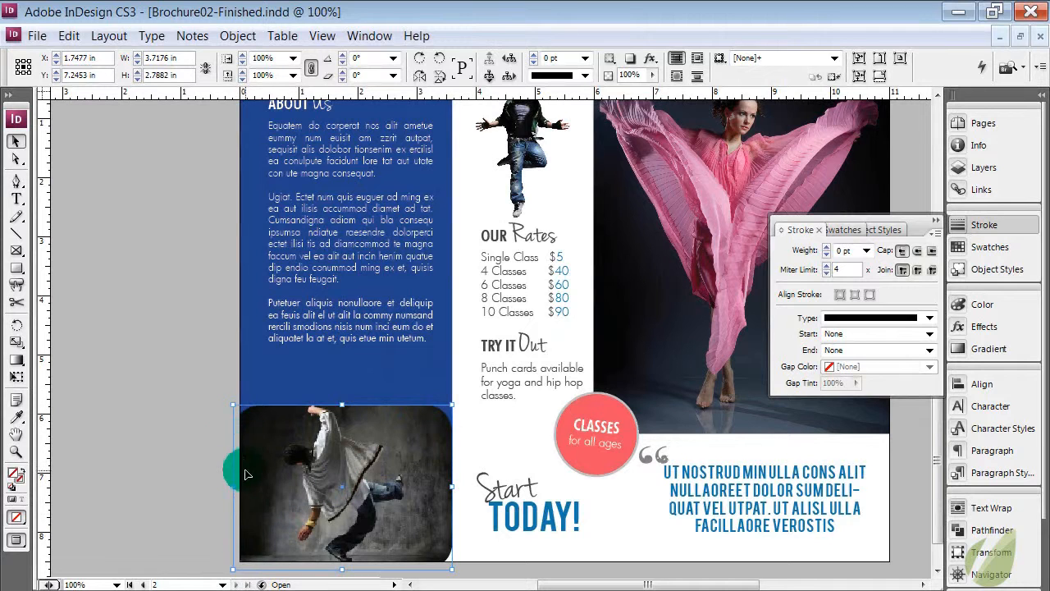
left_click(201, 515)
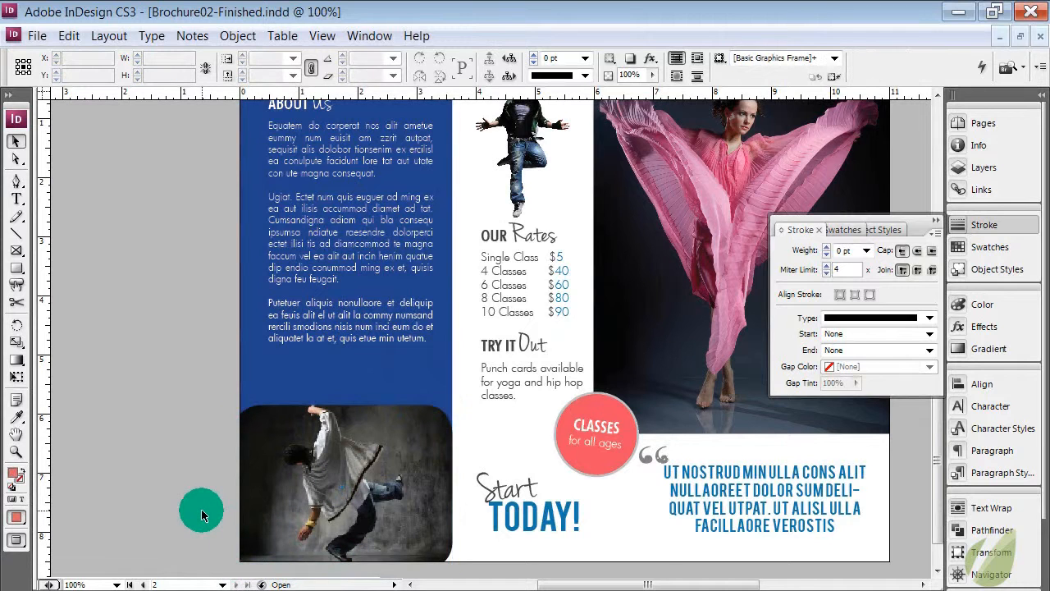
key("w")
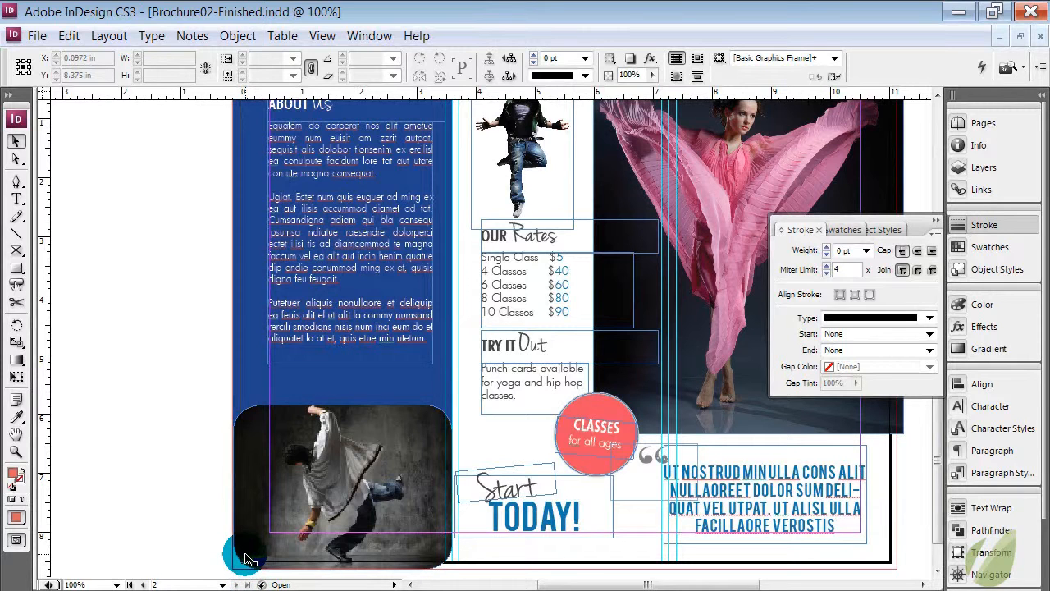
key("ctrl+minus")
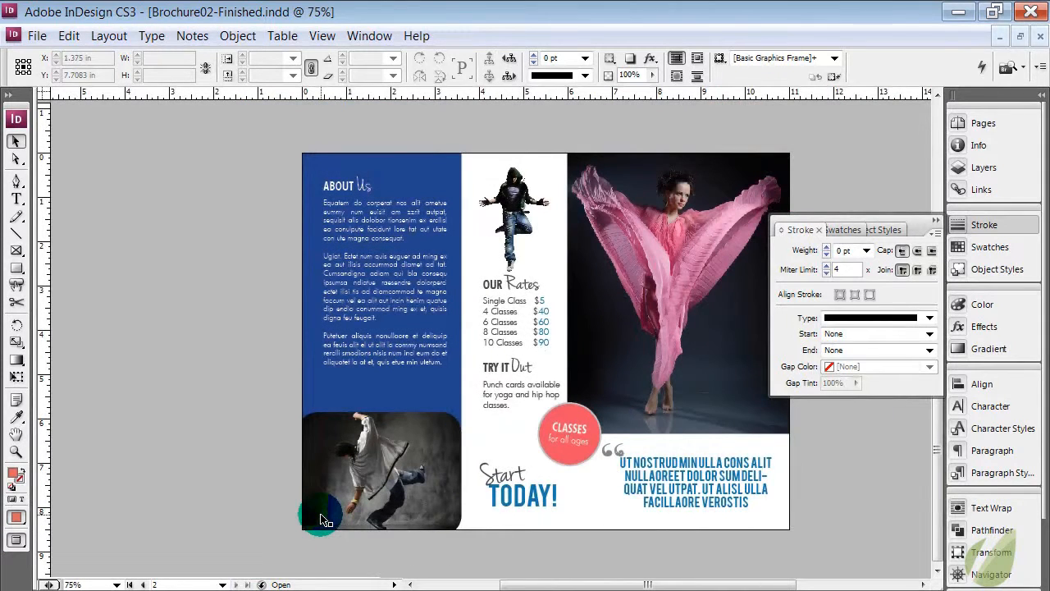
Give the large pink-dress dancer photo Rounded corners with a size of 0.3 in, and deselect it
left_click(642, 353)
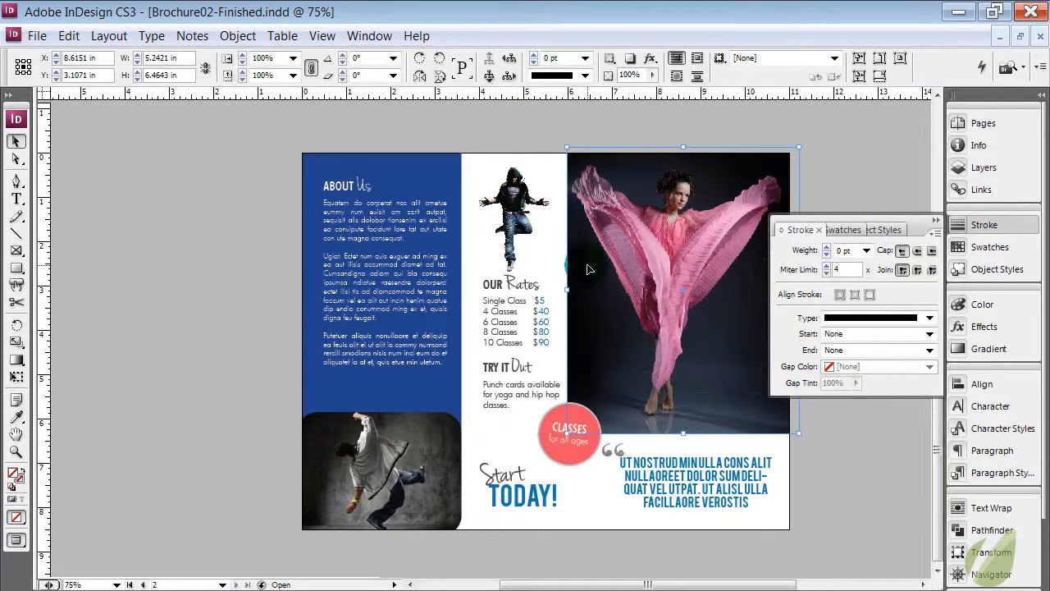
left_click(238, 35)
left_click(199, 381)
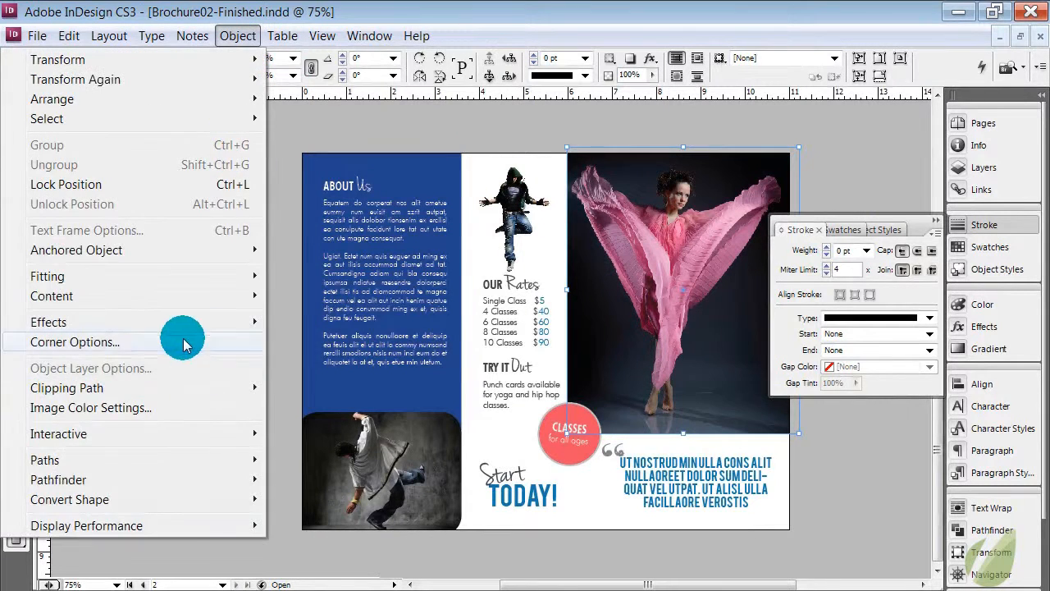
left_click(171, 342)
left_click(539, 282)
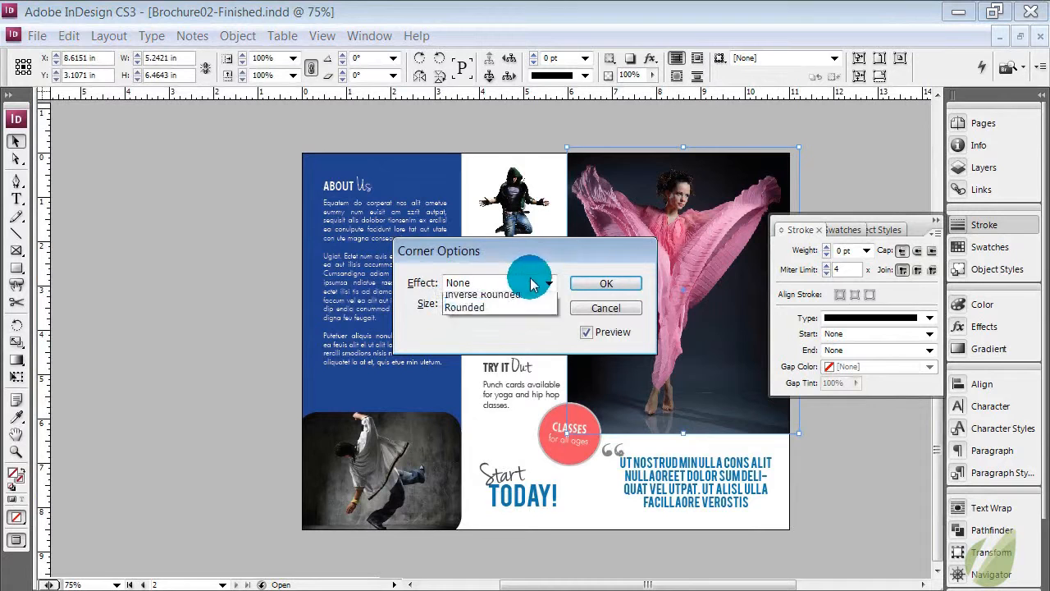
left_click(513, 362)
left_click_drag(482, 311, 446, 302)
type("0.3")
left_click(606, 282)
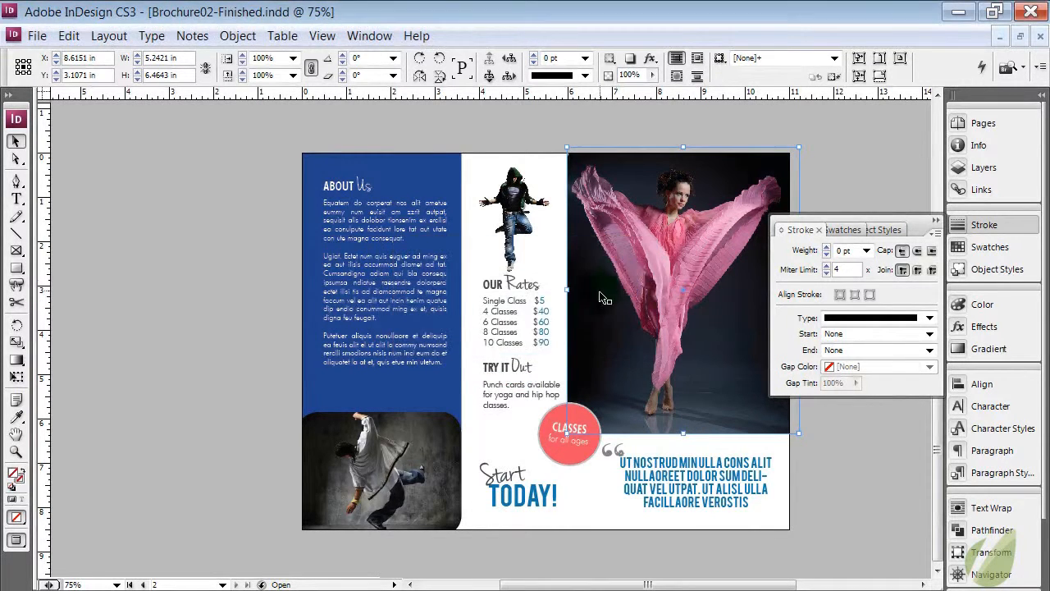
left_click(809, 478)
Temporarily move the Classes badge down off the pink-dress photo's corner to check its rounding, and undo the move
left_click_drag(651, 583, 696, 583)
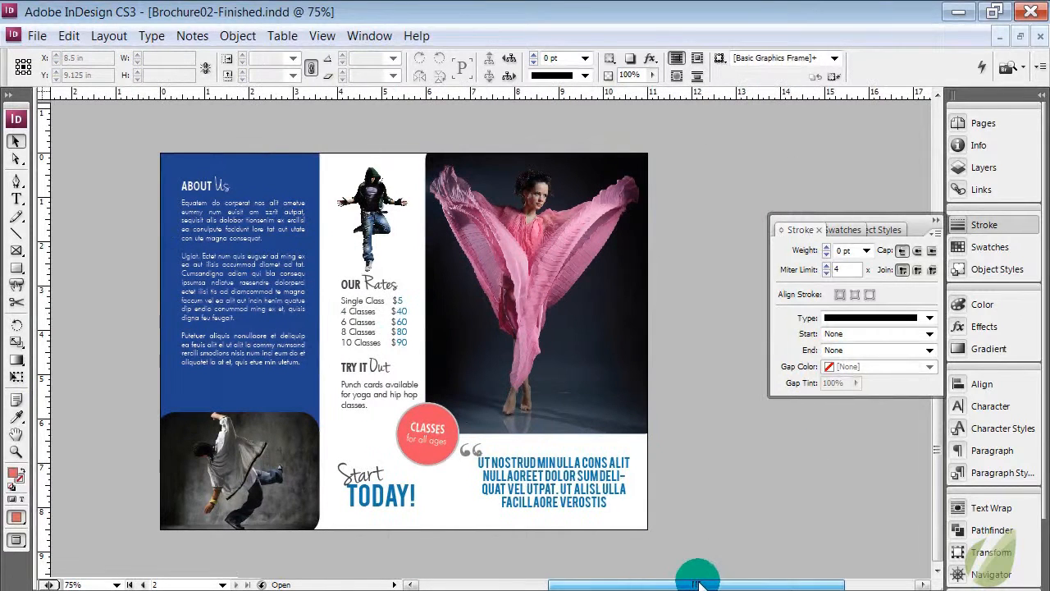
left_click(437, 422)
left_click_drag(437, 422, 450, 498)
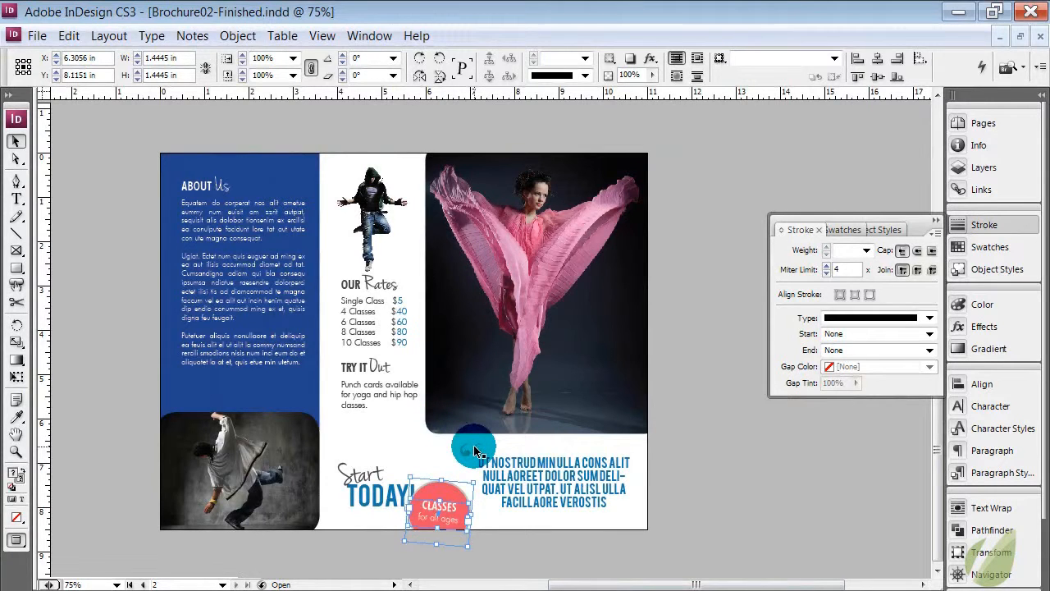
key("ctrl+z")
left_click(461, 490)
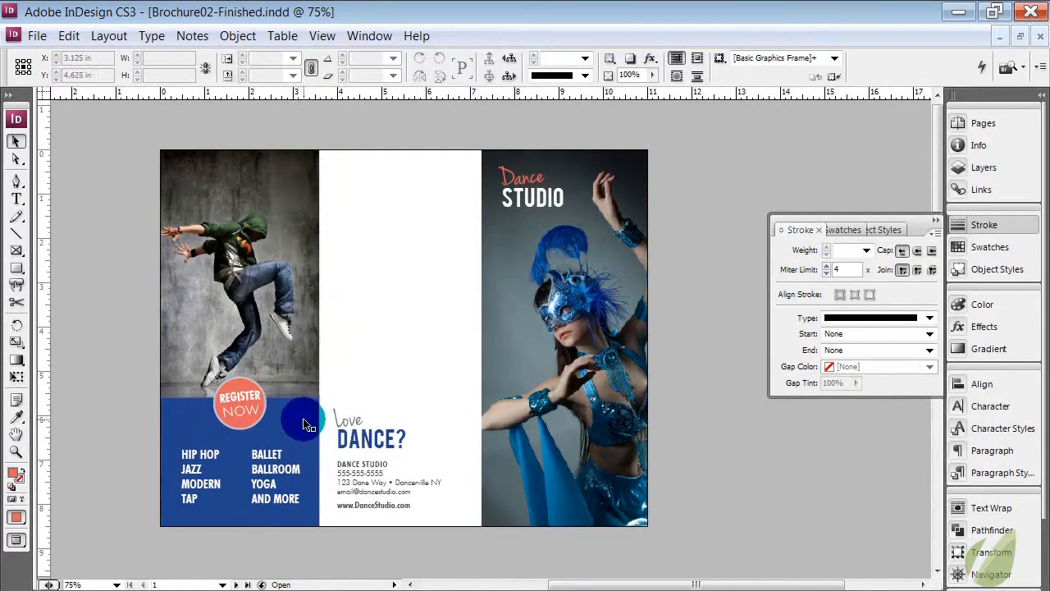
Review the layouts of both brochure pages, checking the inside page with and without guides and frame edges
left_click(302, 430)
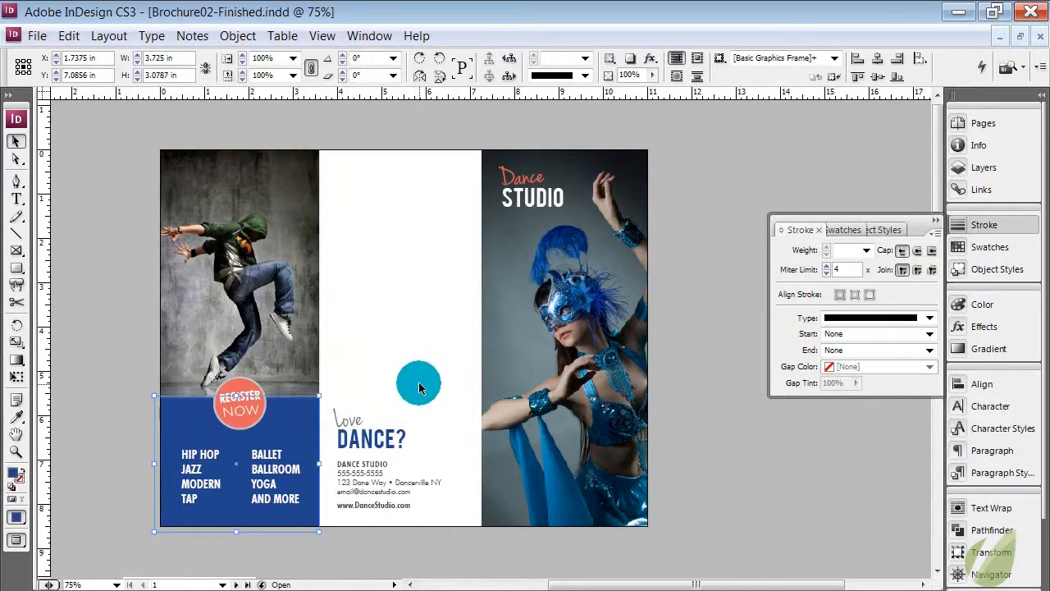
scroll(417, 380, "down", 3)
scroll(421, 378, "down", 9)
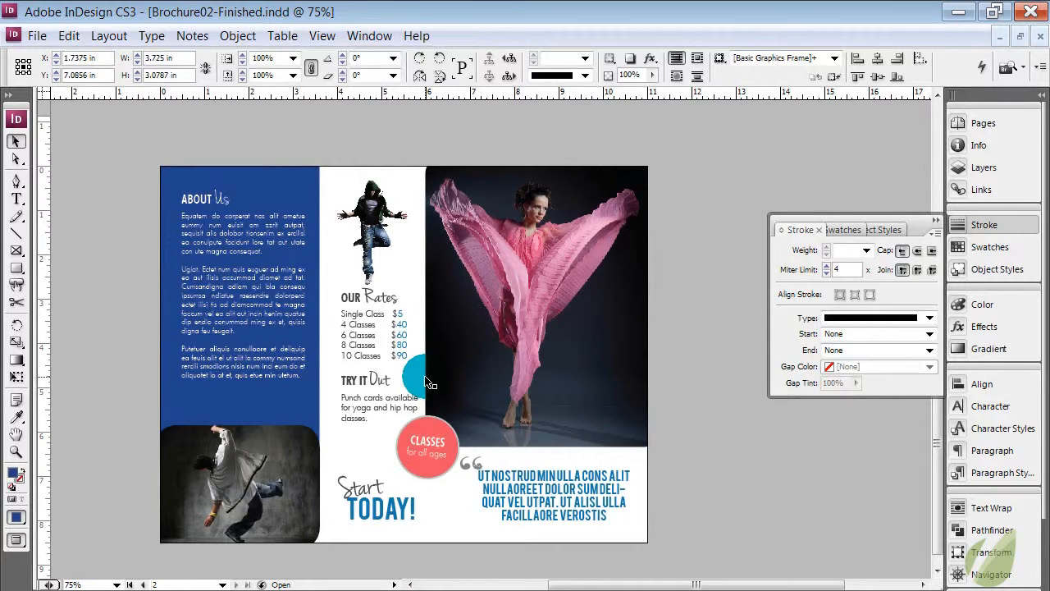
left_click(425, 378)
key("ctrl+0")
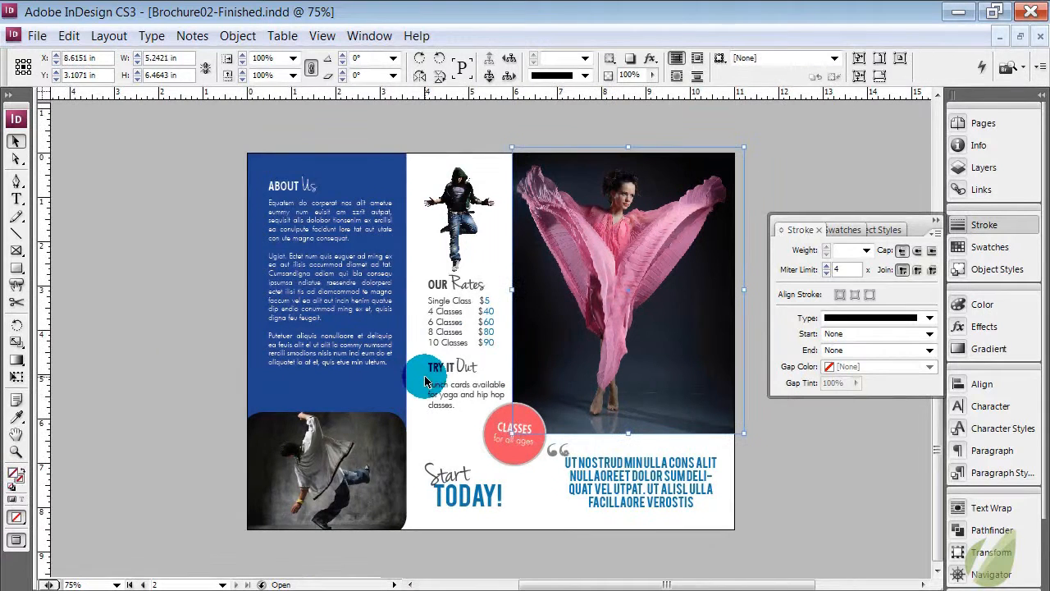
key("w")
left_click(425, 378)
key("w")
key("w")
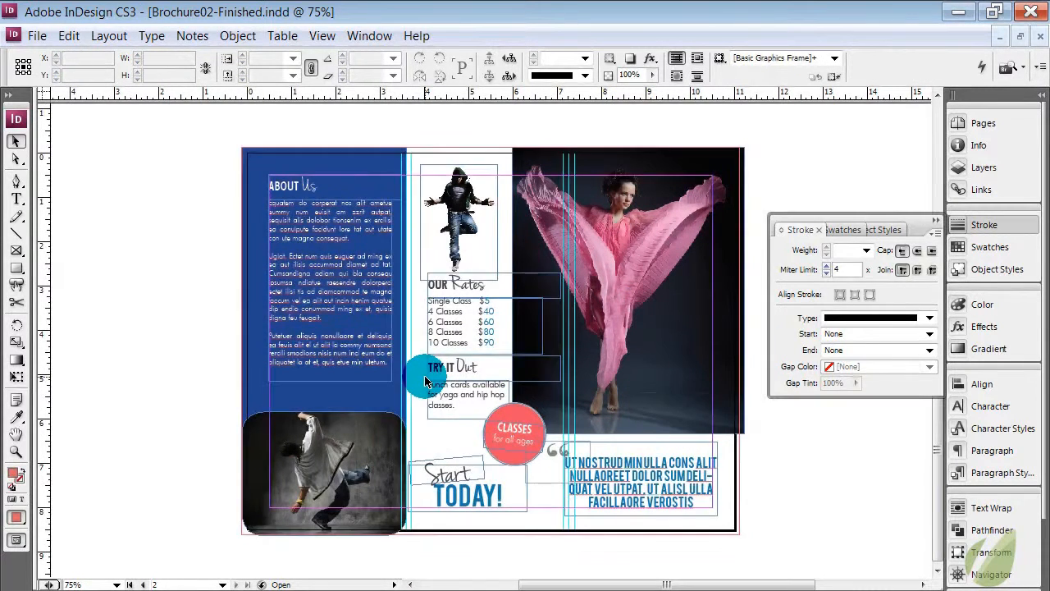
scroll(424, 381, "up", 9)
scroll(424, 381, "up", 3)
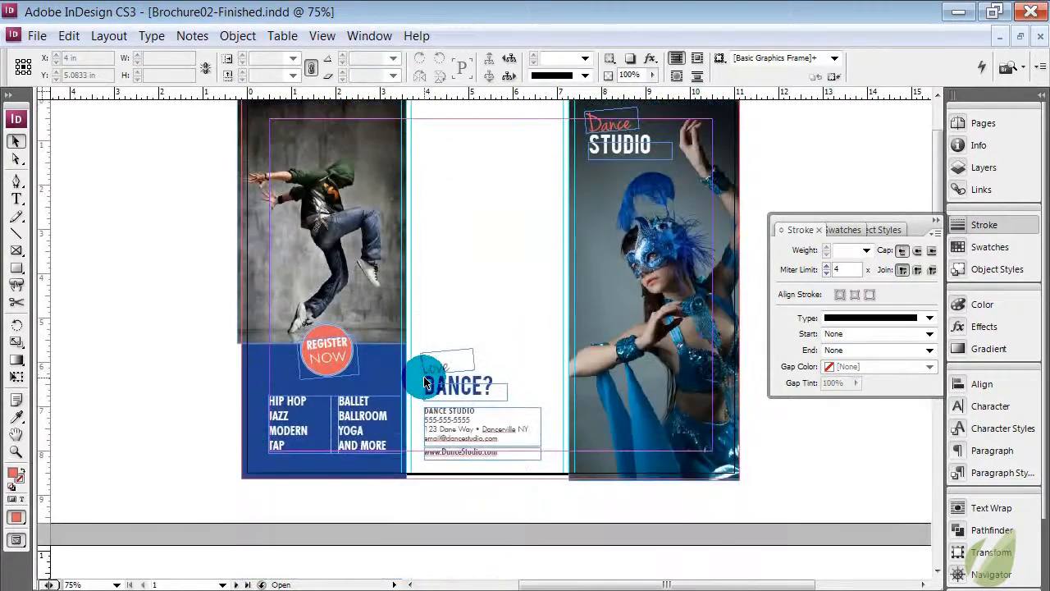